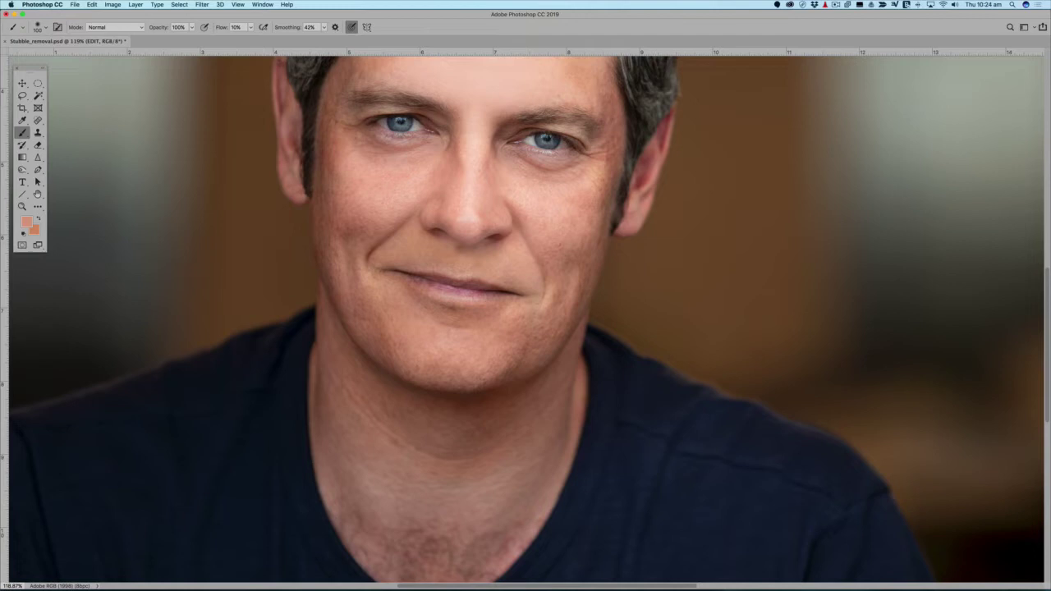
- Compare the portrait before and after the stubble retouching by repeatedly undoing and redoing the edit
{"action": "key", "text": "super+z"}
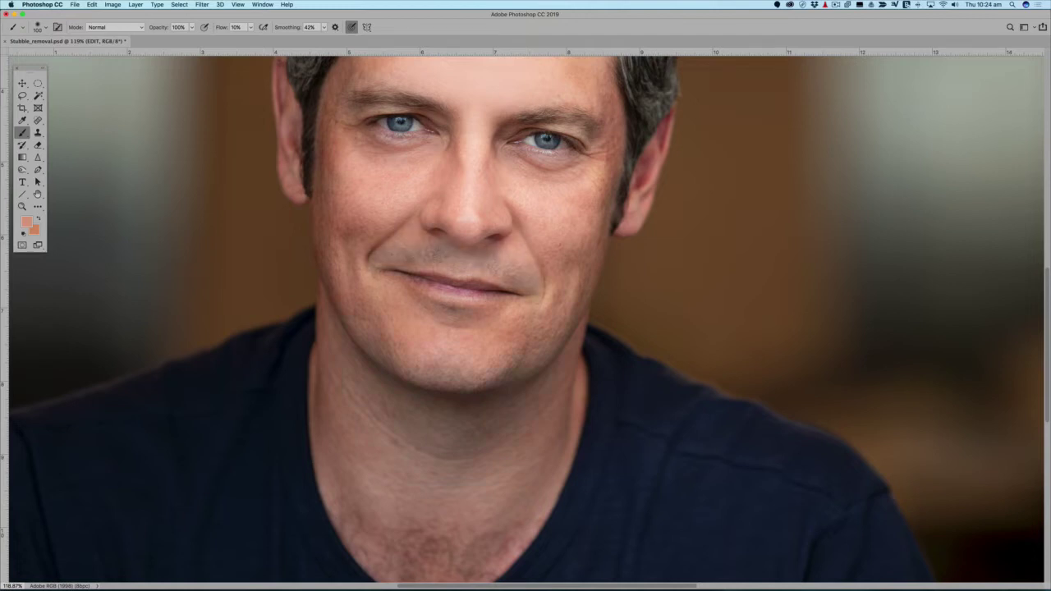
{"action": "key", "text": "super+shift+z"}
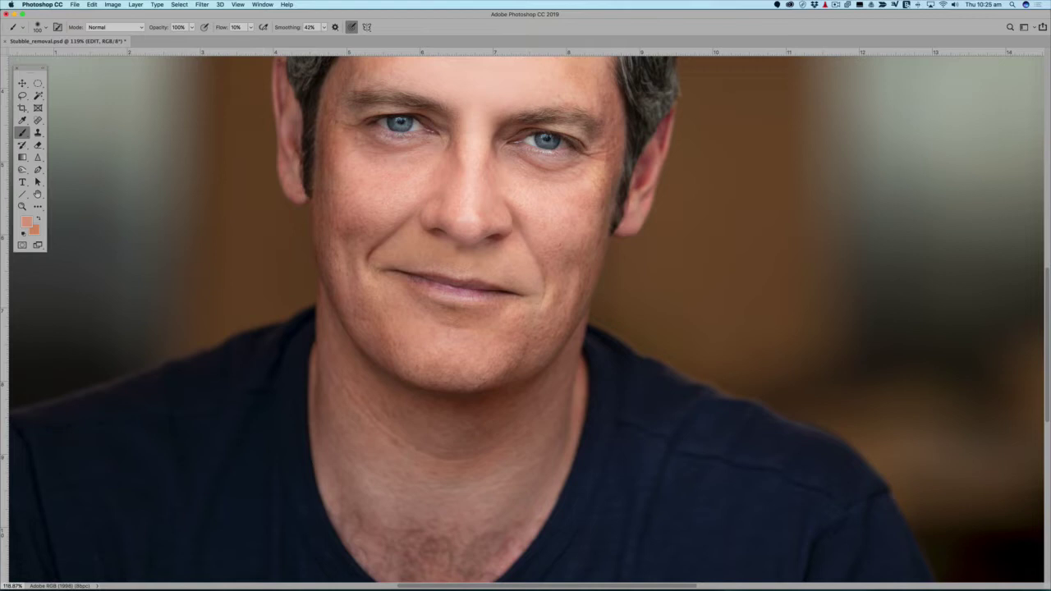
{"action": "key", "text": "super+z"}
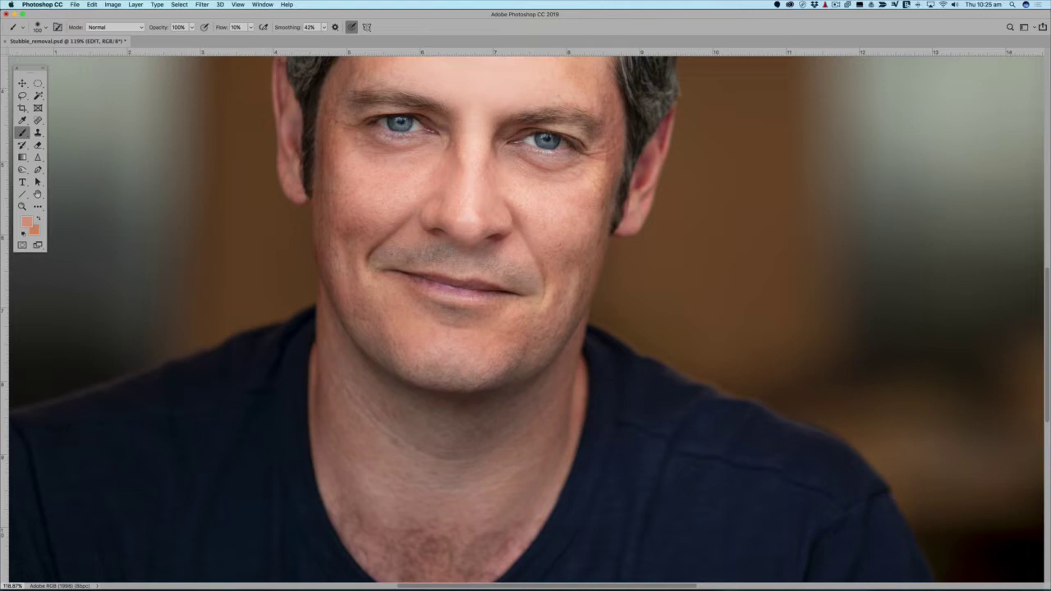
{"action": "key", "text": "super+shift+z"}
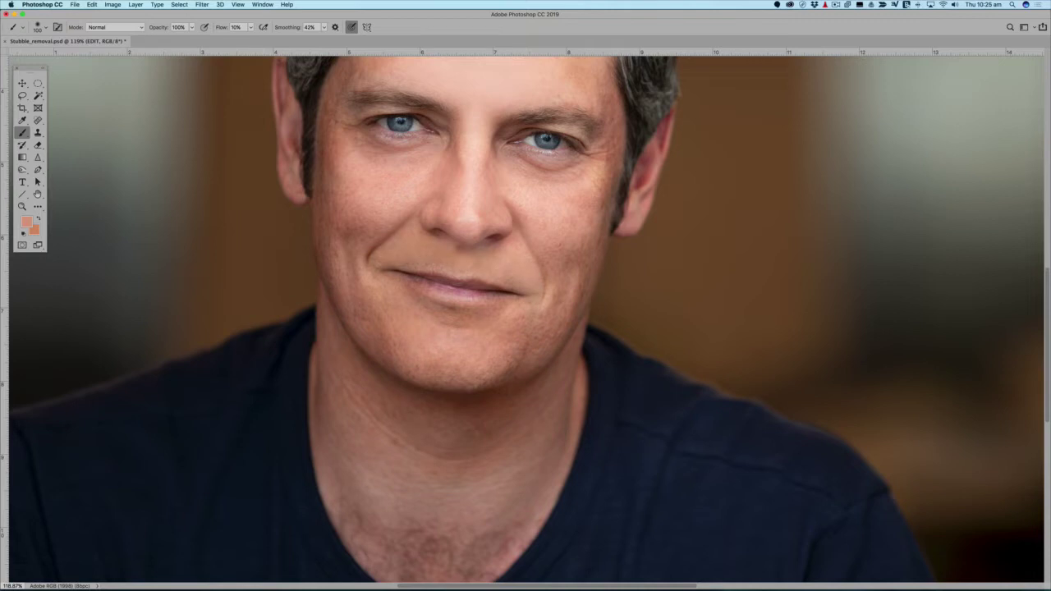
{"action": "key", "text": "super+z"}
{"action": "key", "text": "super+shift+z"}
{"action": "key", "text": "super+z"}
{"action": "key", "text": "super+shift+z"}
{"action": "key", "text": "super+z"}
{"action": "key", "text": "super+shift+z"}
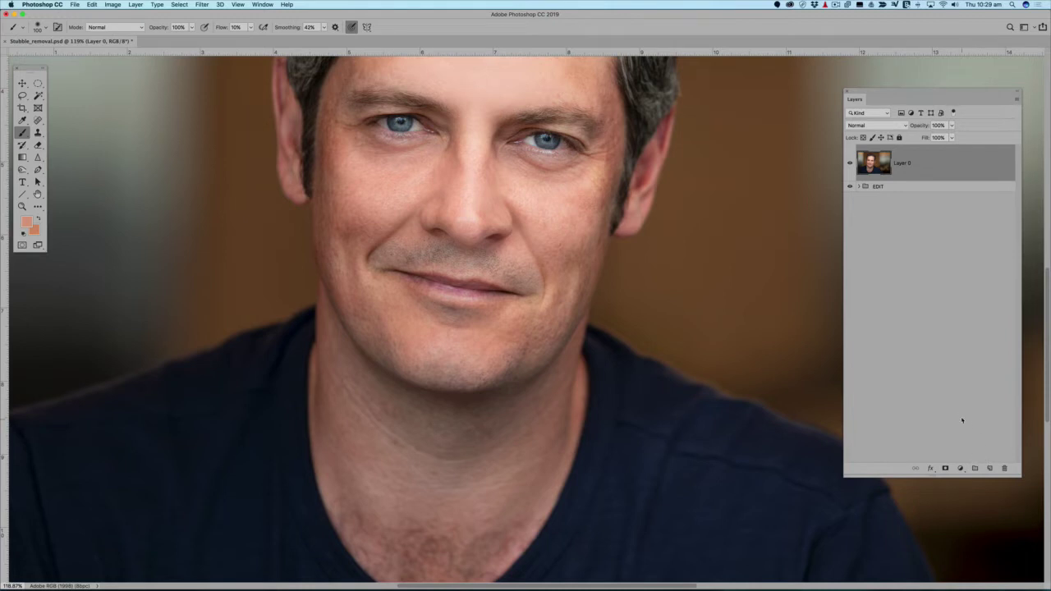
- Add a new empty layer above Layer 0 and name it Stubble
{"action": "left_click", "coordinate": [989, 469]}
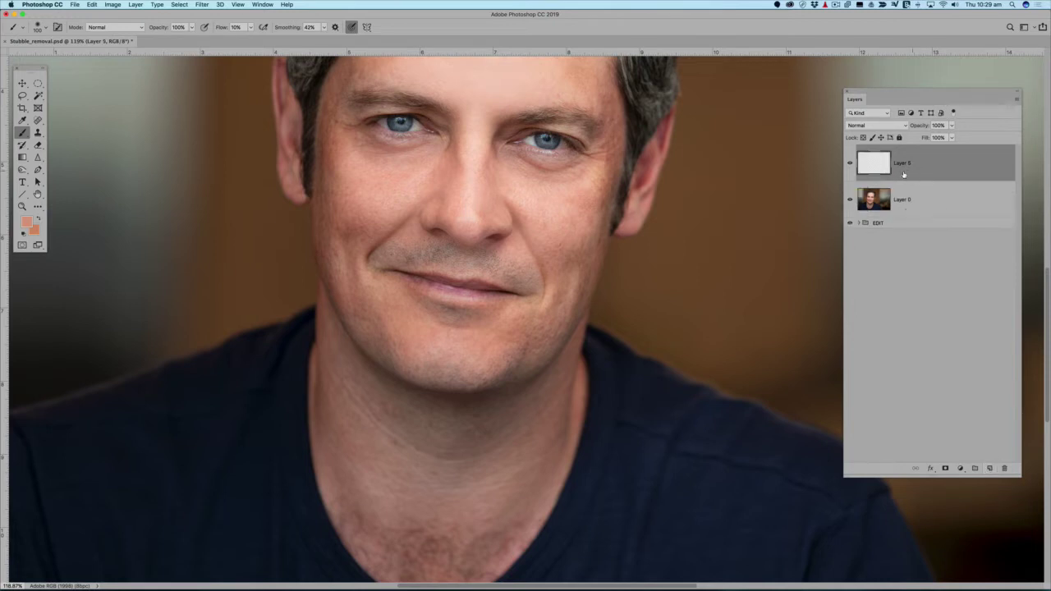
{"action": "double_click", "coordinate": [901, 164]}
{"action": "type", "text": "Stubble"}
{"action": "key", "text": "Return"}
- Switch to the Clone Stamp tool and set its painting mode to Lighten
{"action": "left_click", "coordinate": [37, 134]}
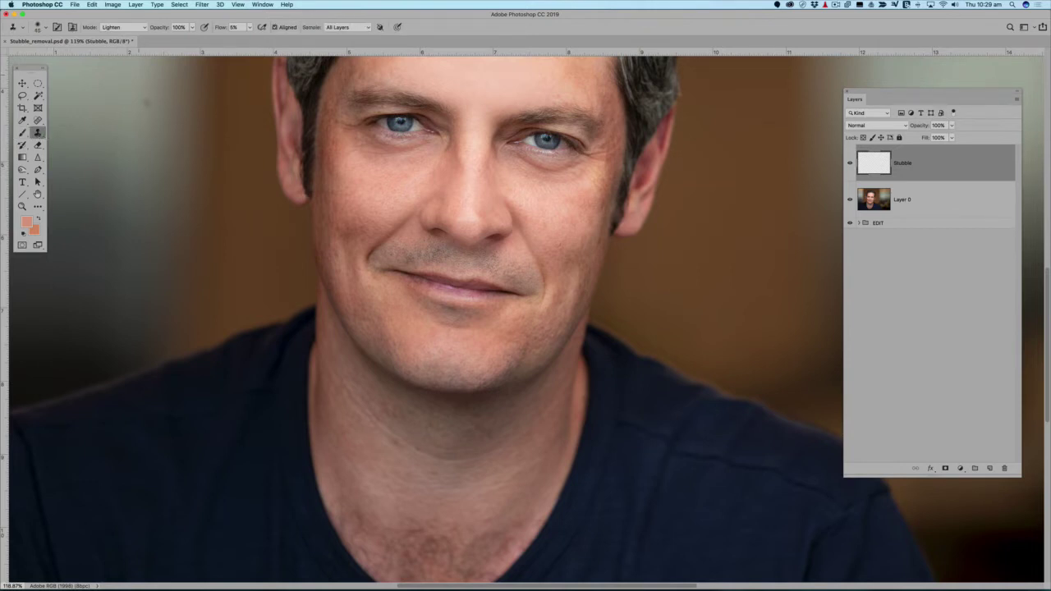
{"action": "left_click", "coordinate": [129, 27]}
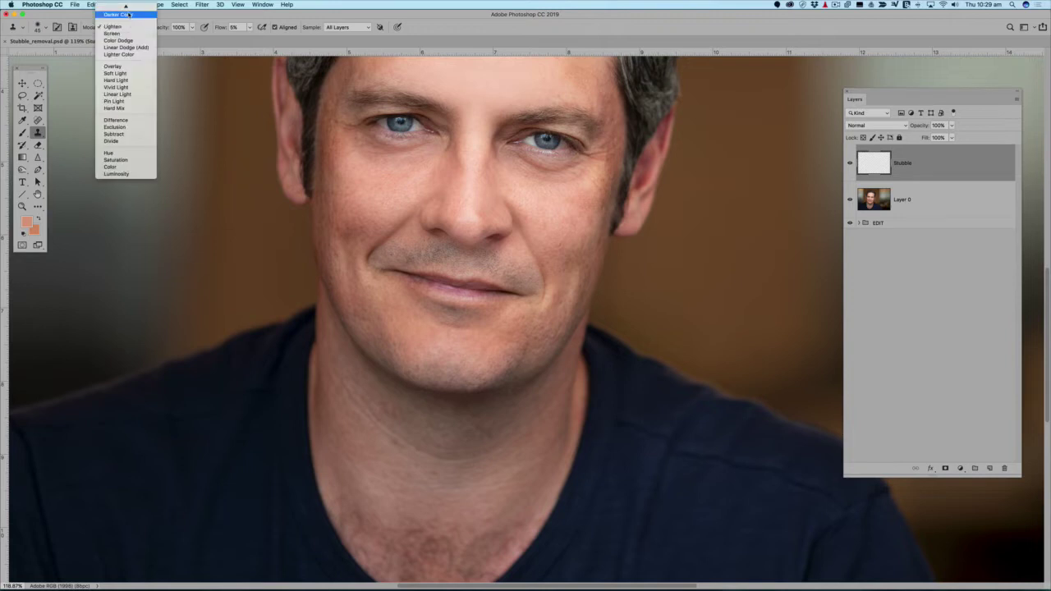
{"action": "left_click", "coordinate": [119, 13]}
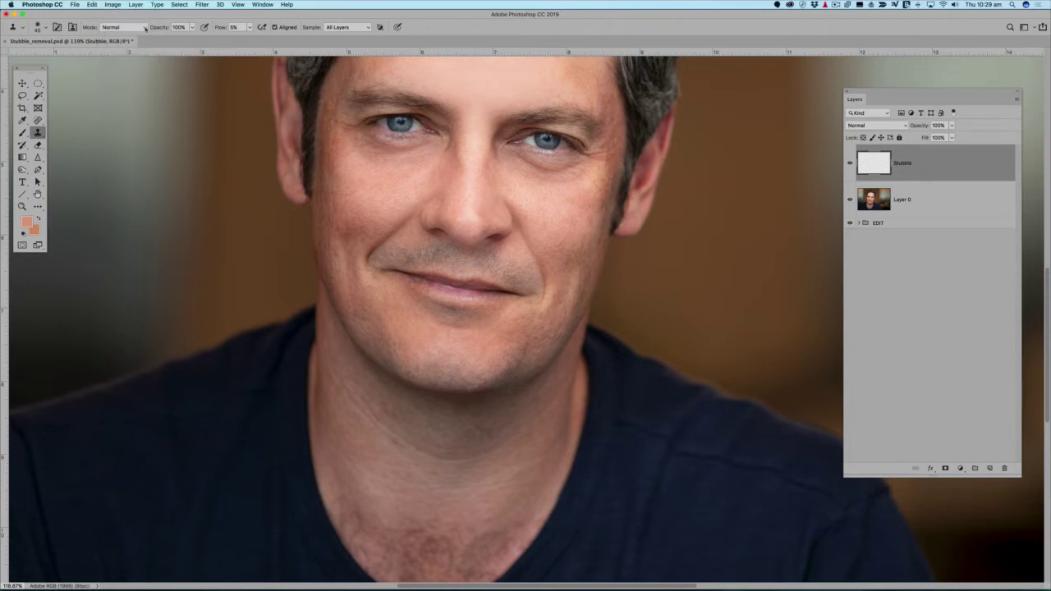
{"action": "left_click", "coordinate": [145, 28]}
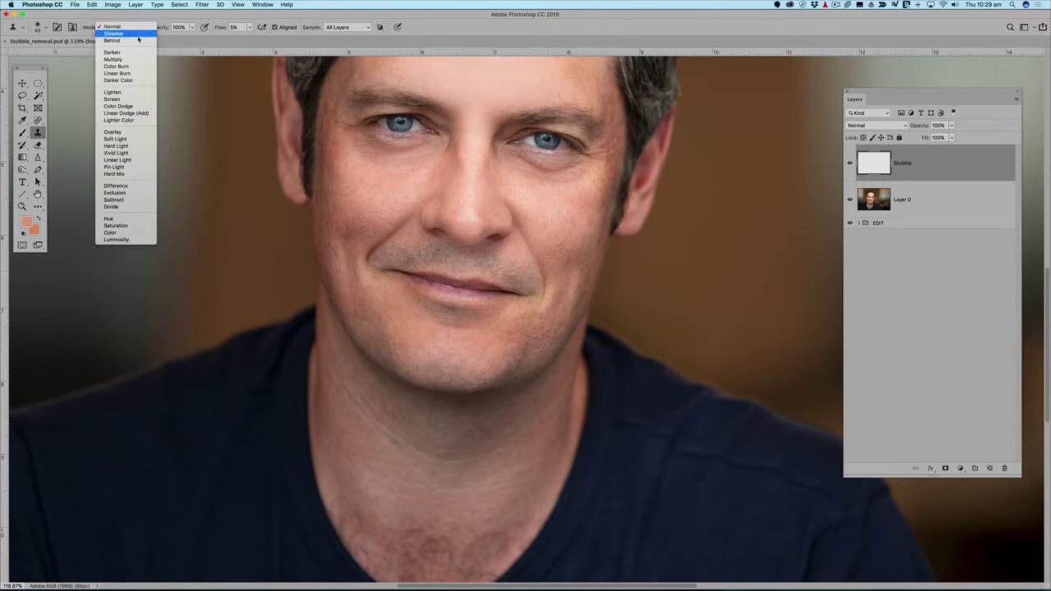
{"action": "left_click", "coordinate": [130, 93]}
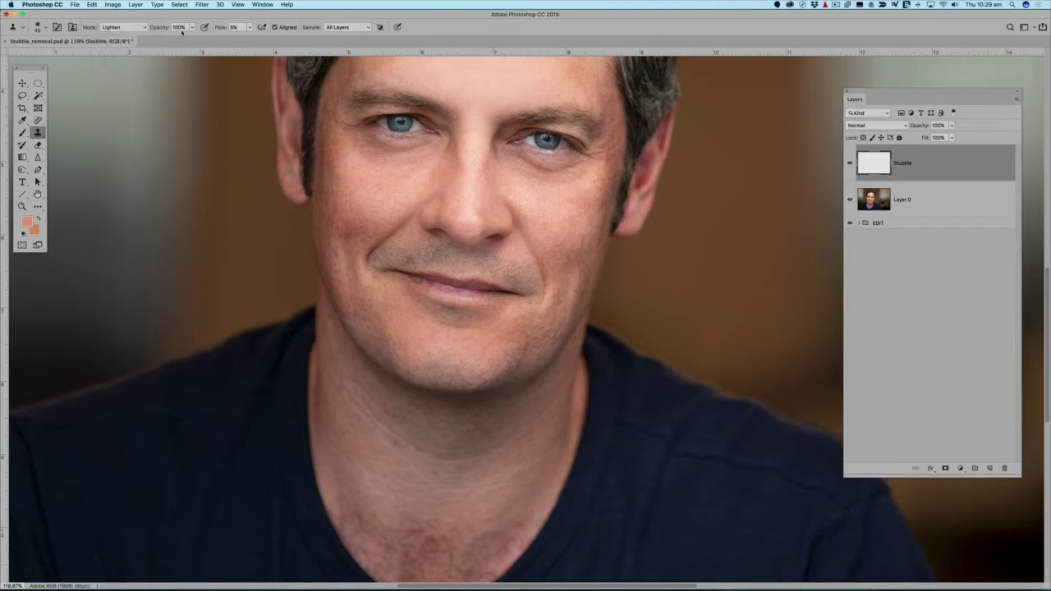
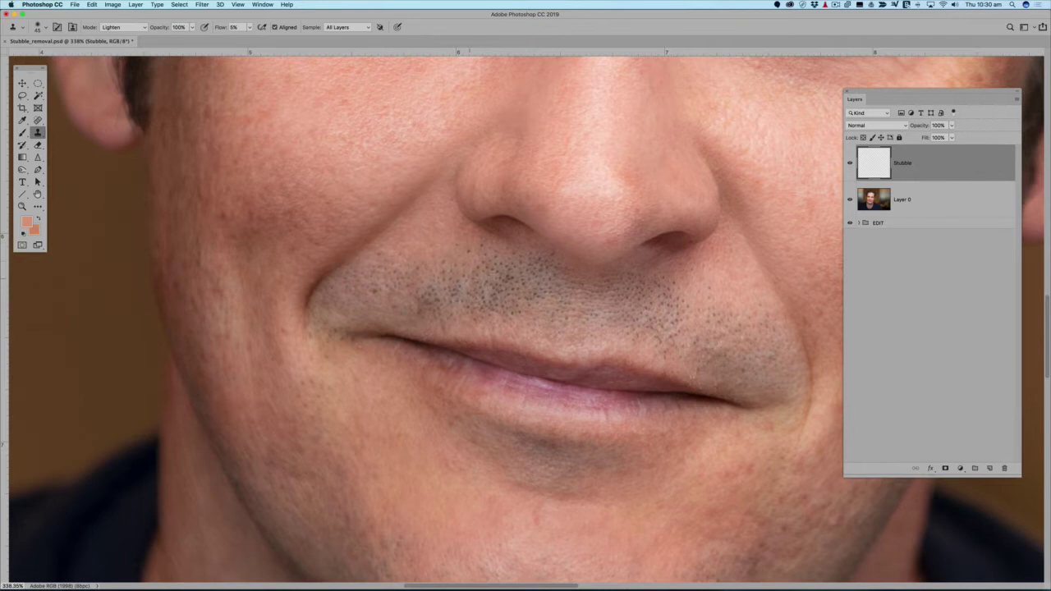
- Sample clean skin beside the nose and clone it over the nearby upper-lip stubble on the Stubble layer
{"action": "mouse_move", "coordinate": [751, 300]}
{"action": "left_mouse_down"}
{"action": "mouse_move", "coordinate": [679, 294]}
{"action": "mouse_move", "coordinate": [657, 280]}
{"action": "left_mouse_up"}
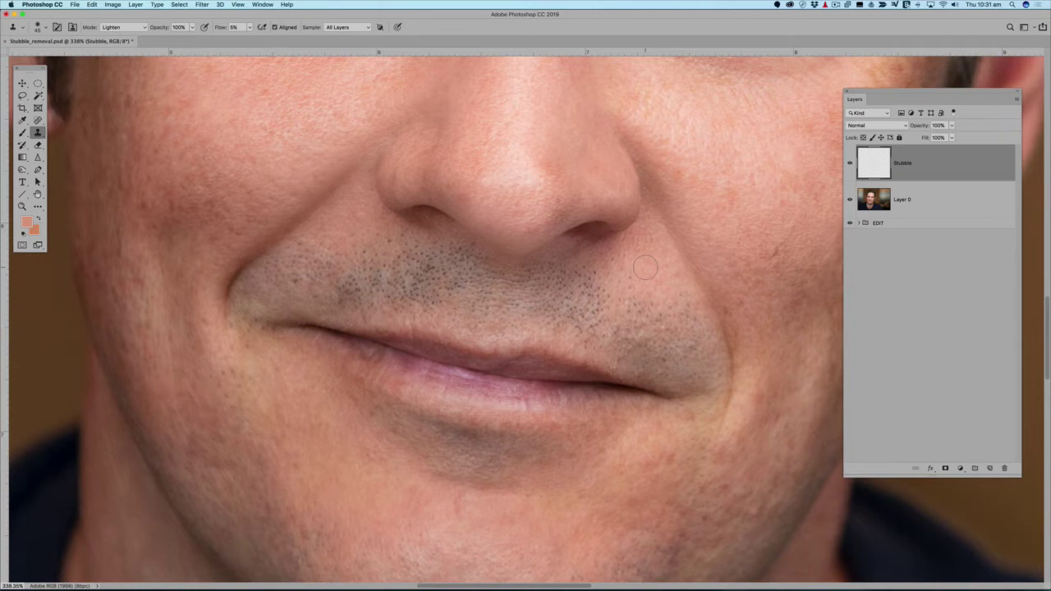
{"action": "left_click", "coordinate": [645, 267], "text": "alt"}
{"action": "left_click", "coordinate": [630, 279]}
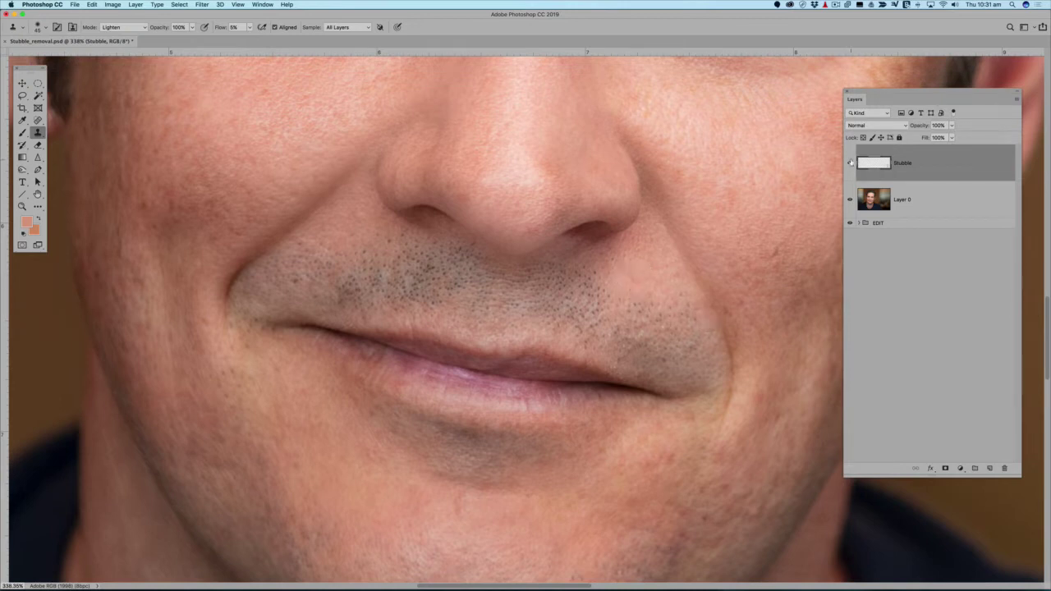
- Compare the upper lip with the Stubble layer hidden and shown to examine the cloned patch
{"action": "left_click", "coordinate": [850, 162]}
{"action": "left_click", "coordinate": [850, 163]}
{"action": "left_click", "coordinate": [851, 162]}
{"action": "left_click", "coordinate": [850, 162]}
{"action": "left_click", "coordinate": [850, 163]}
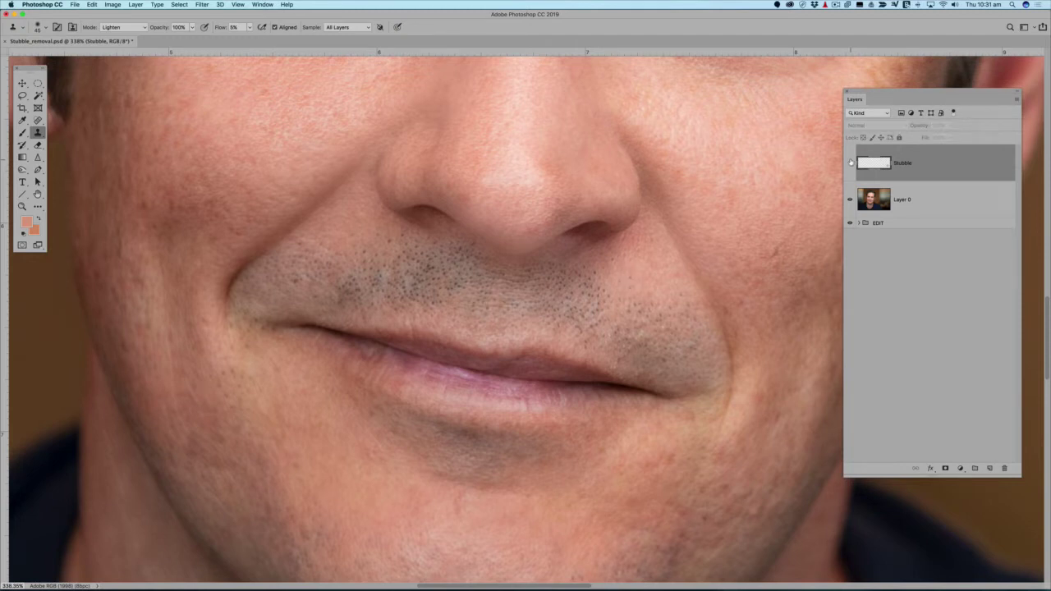
{"action": "left_click", "coordinate": [850, 163]}
{"action": "left_click", "coordinate": [850, 162]}
{"action": "left_click", "coordinate": [850, 162]}
{"action": "left_click", "coordinate": [851, 163]}
{"action": "left_click", "coordinate": [851, 163]}
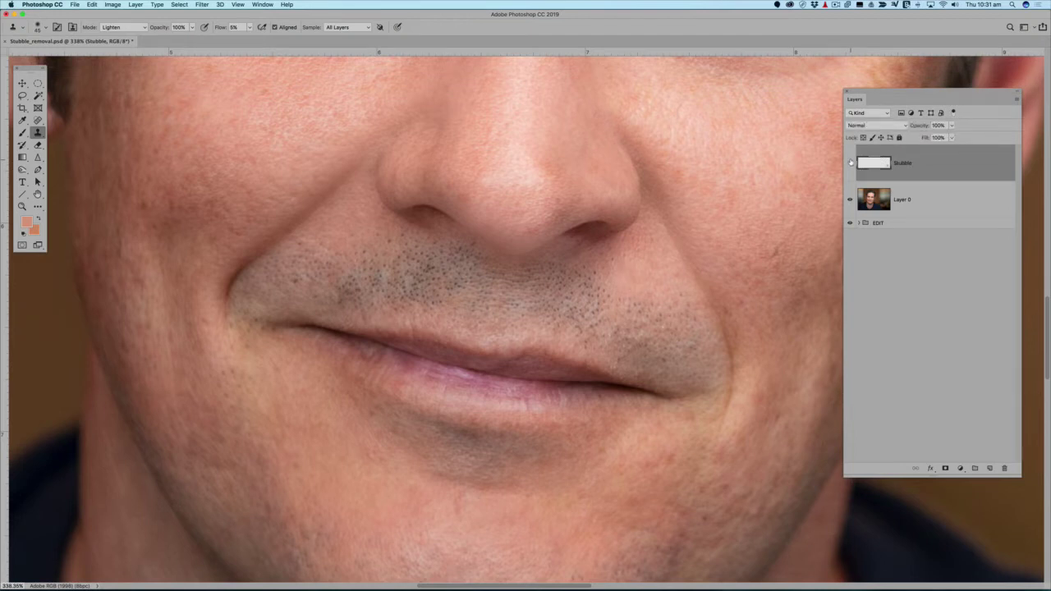
{"action": "left_click", "coordinate": [851, 162]}
{"action": "left_click", "coordinate": [850, 162]}
{"action": "left_click", "coordinate": [850, 162]}
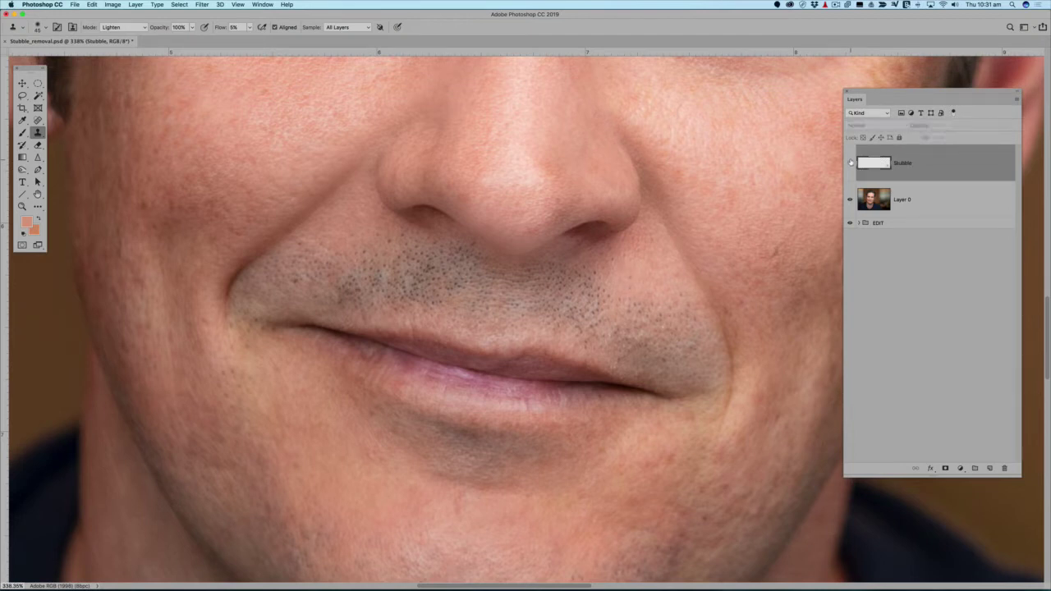
{"action": "left_click", "coordinate": [851, 162]}
{"action": "left_click", "coordinate": [851, 163]}
{"action": "left_click", "coordinate": [850, 162]}
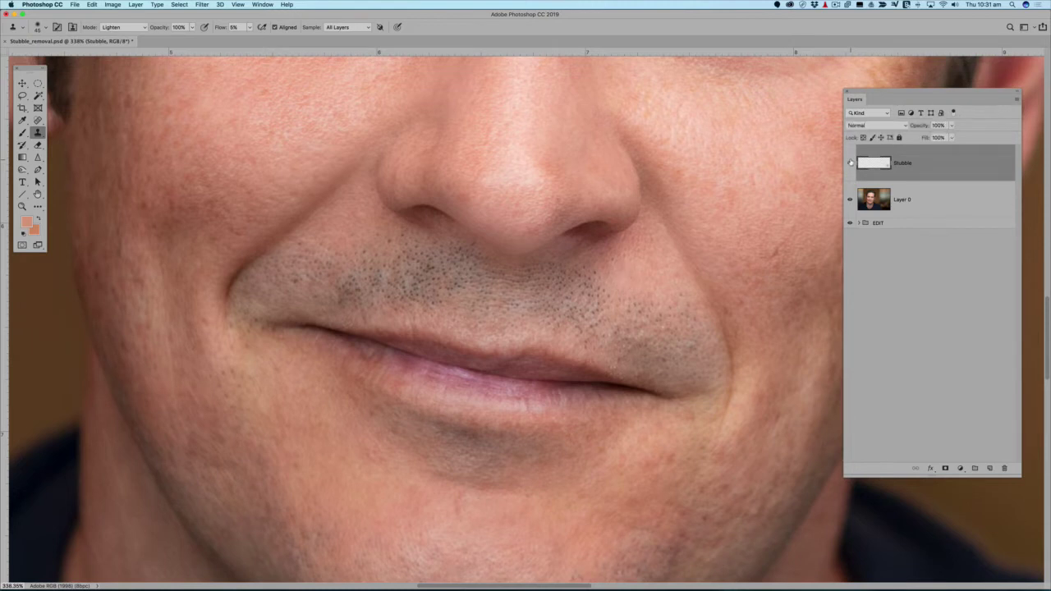
{"action": "left_click", "coordinate": [851, 162]}
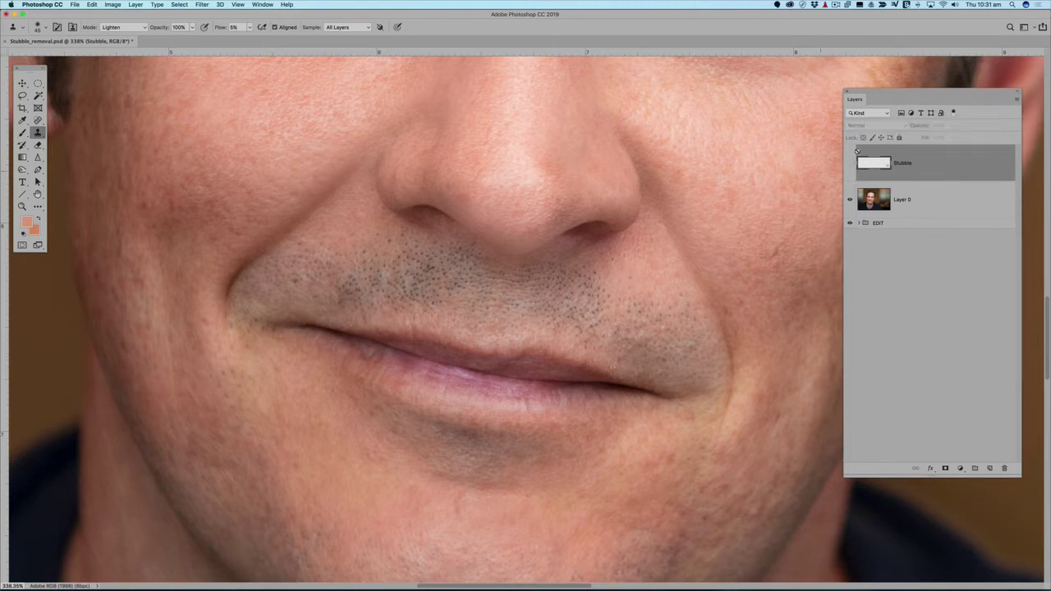
{"action": "left_click", "coordinate": [851, 163]}
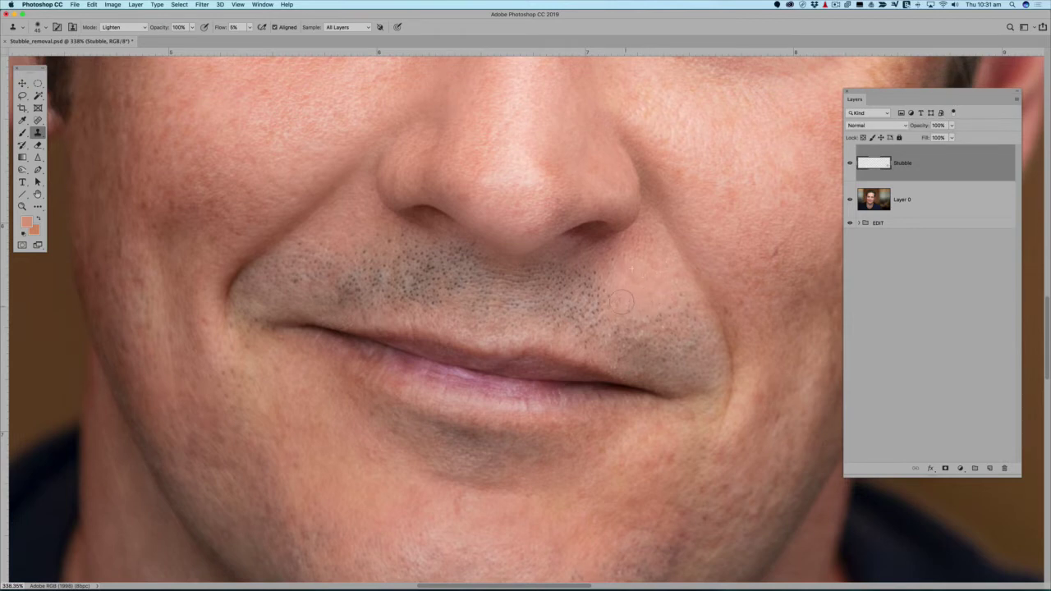
- Clone freshly sampled clean skin over more of the stubble between the nostril and the mouth corner
{"action": "left_click_drag", "start_coordinate": [631, 299], "coordinate": [639, 308]}
{"action": "left_click", "coordinate": [669, 286], "text": "alt"}
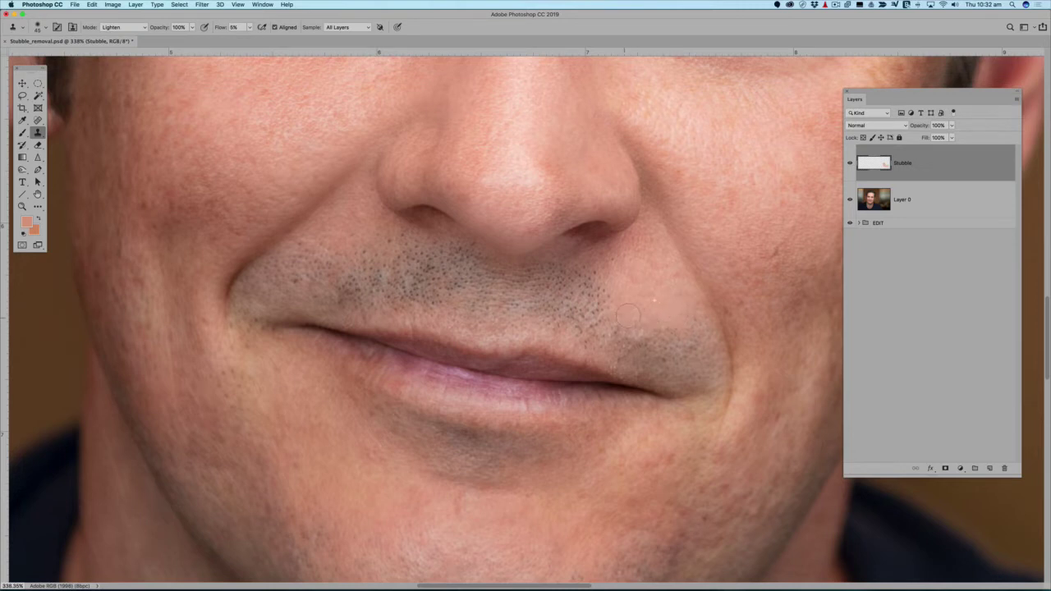
{"action": "left_click_drag", "start_coordinate": [644, 319], "coordinate": [689, 299]}
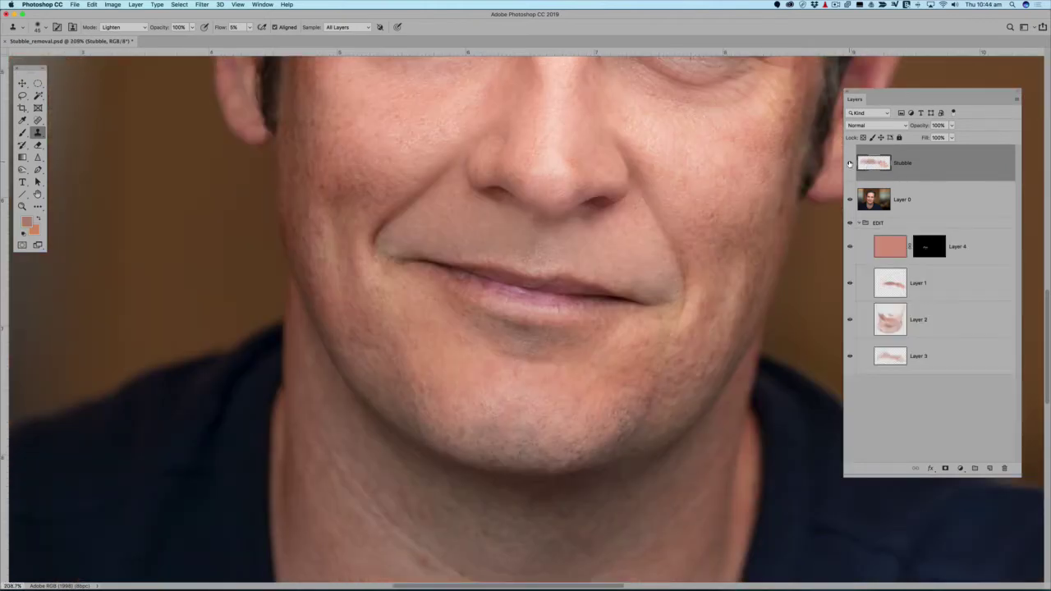
- Compare the retouching with the Stubble layer hidden and shown, and lower that layer's opacity for a more natural blend
{"action": "left_click", "coordinate": [850, 163]}
{"action": "left_click", "coordinate": [849, 163]}
{"action": "left_click", "coordinate": [849, 163]}
{"action": "left_click", "coordinate": [849, 163]}
{"action": "left_click", "coordinate": [951, 125]}
{"action": "left_click_drag", "start_coordinate": [951, 137], "coordinate": [911, 137]}
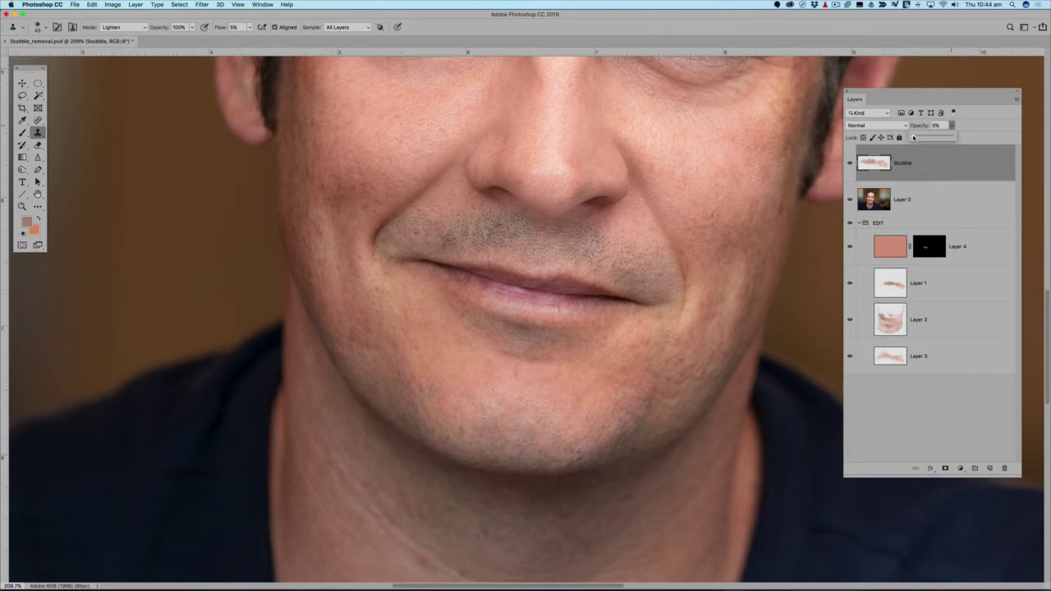
{"action": "left_click_drag", "start_coordinate": [914, 137], "coordinate": [930, 138]}
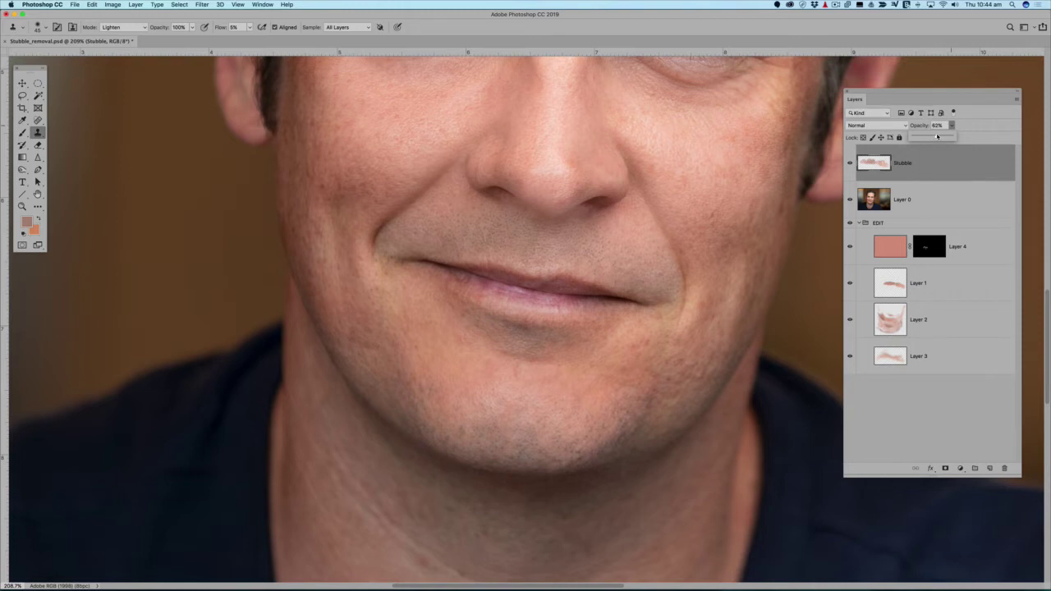
{"action": "left_click_drag", "start_coordinate": [940, 137], "coordinate": [940, 137]}
{"action": "left_click", "coordinate": [849, 163]}
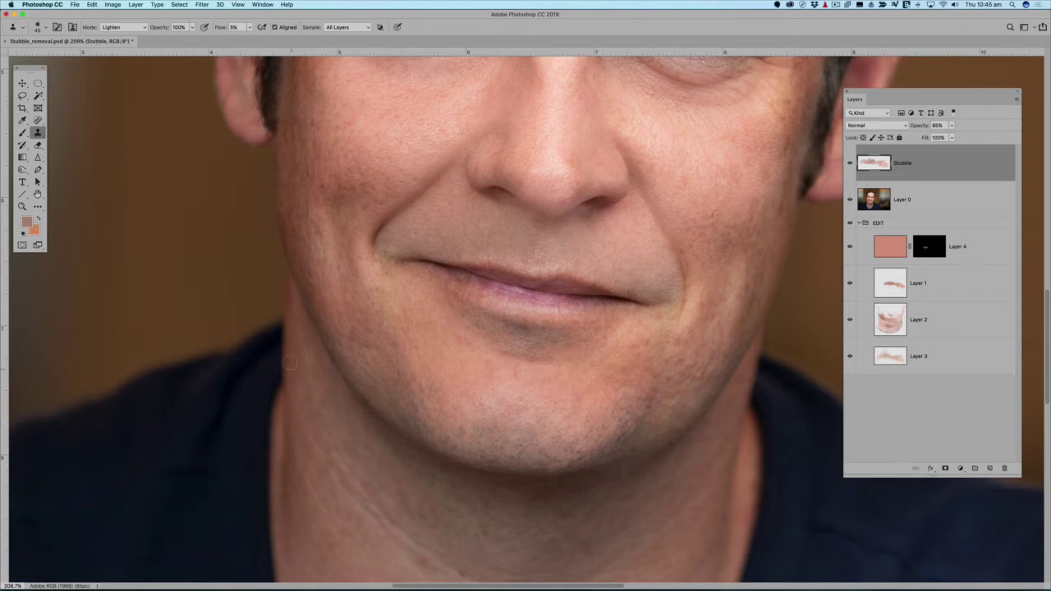
- Add a new layer above Stubble and set up a soft round Brush with 0% hardness in Normal mode
{"action": "left_click", "coordinate": [989, 468]}
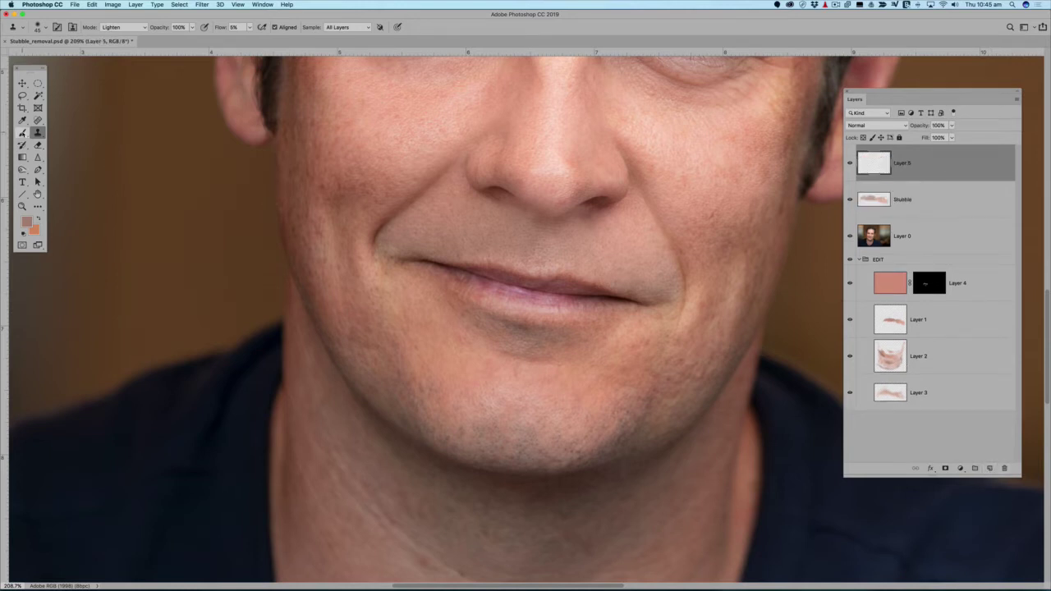
{"action": "left_click", "coordinate": [22, 132]}
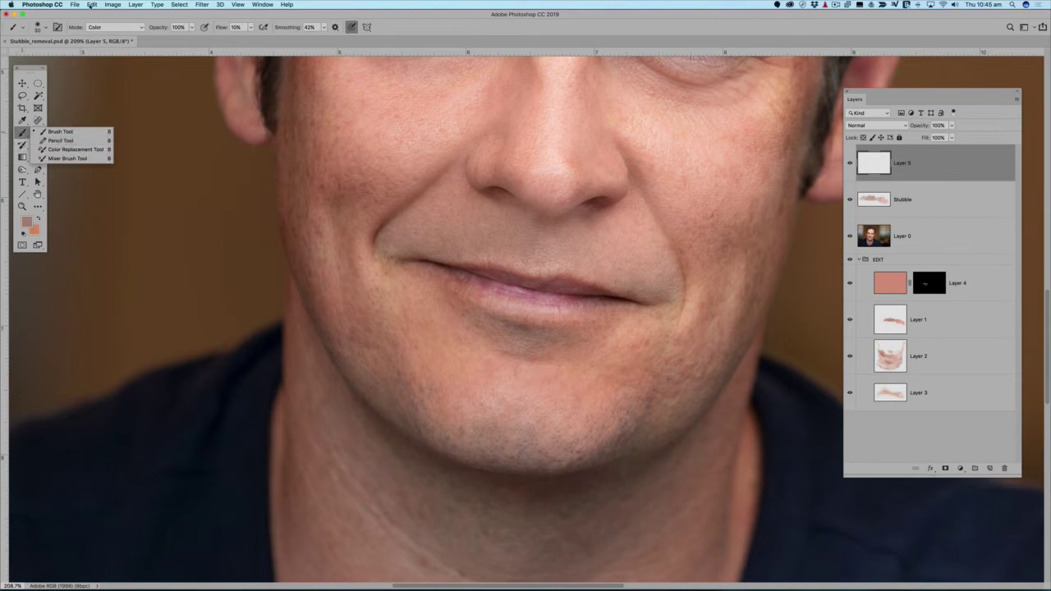
{"action": "left_click", "coordinate": [45, 30]}
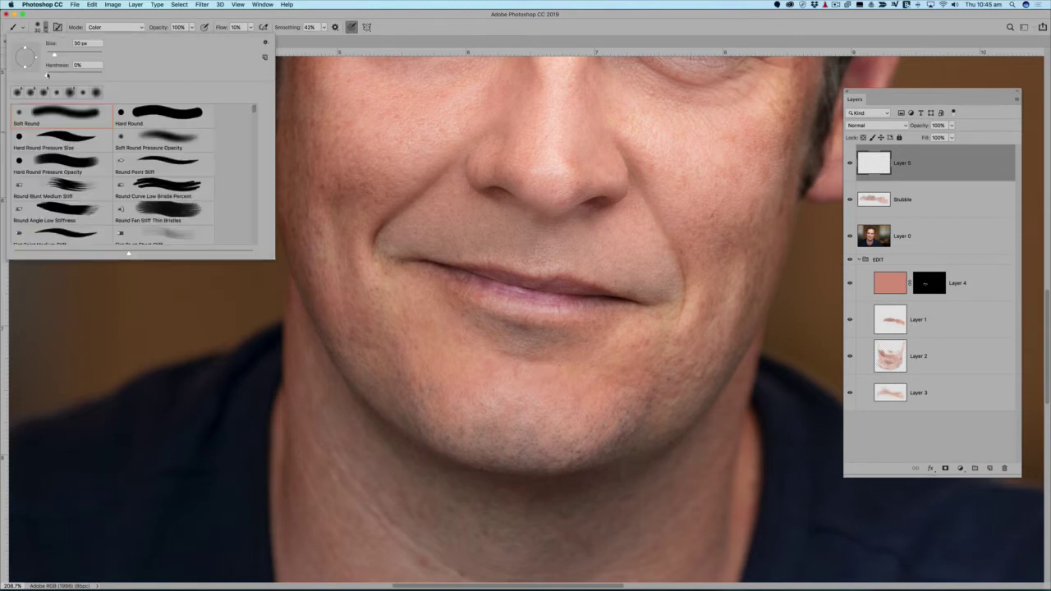
{"action": "left_click", "coordinate": [46, 75]}
{"action": "left_click", "coordinate": [104, 27]}
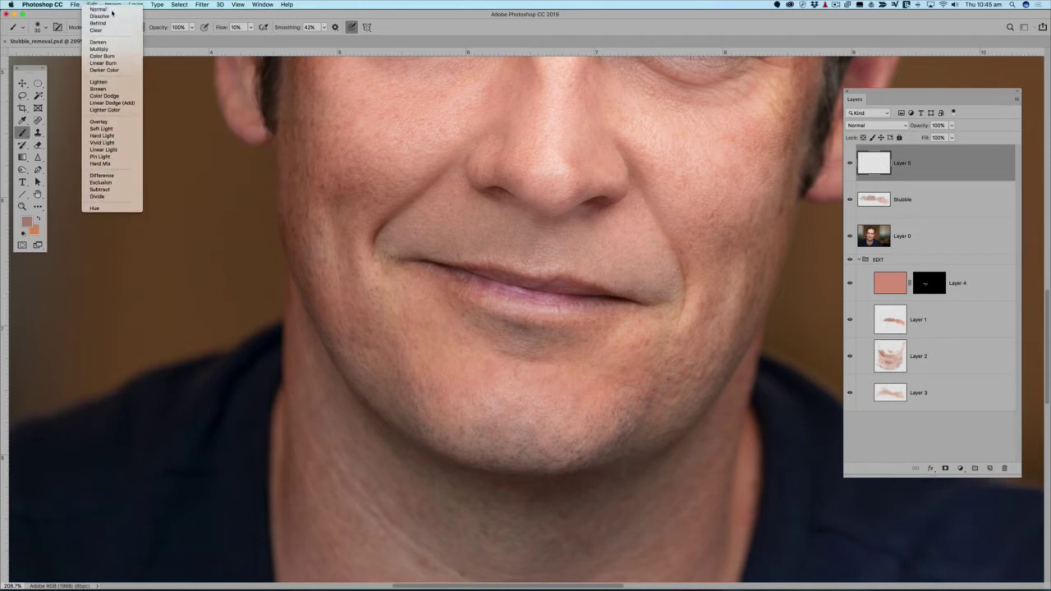
{"action": "left_click", "coordinate": [112, 10]}
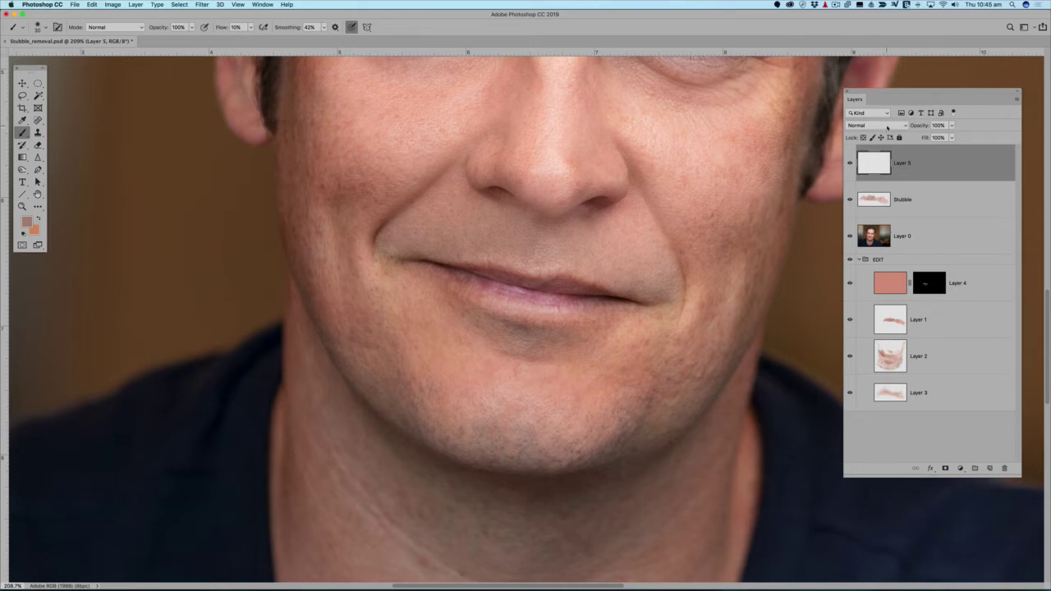
- Set the new top layer's blend mode to Color and enlarge the brush to 150 pixels
{"action": "left_click", "coordinate": [887, 127]}
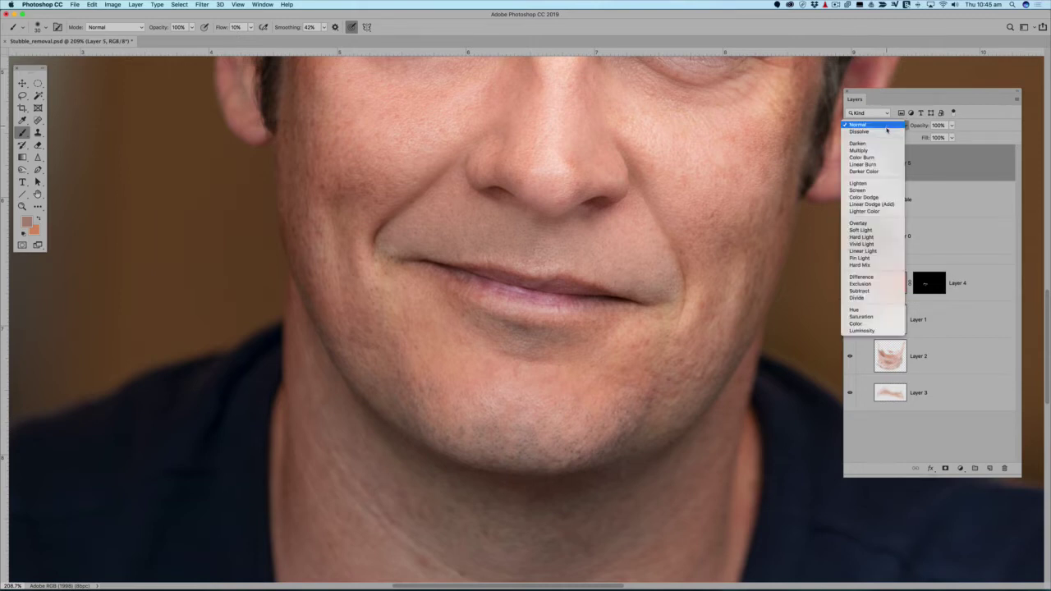
{"action": "left_click", "coordinate": [867, 326]}
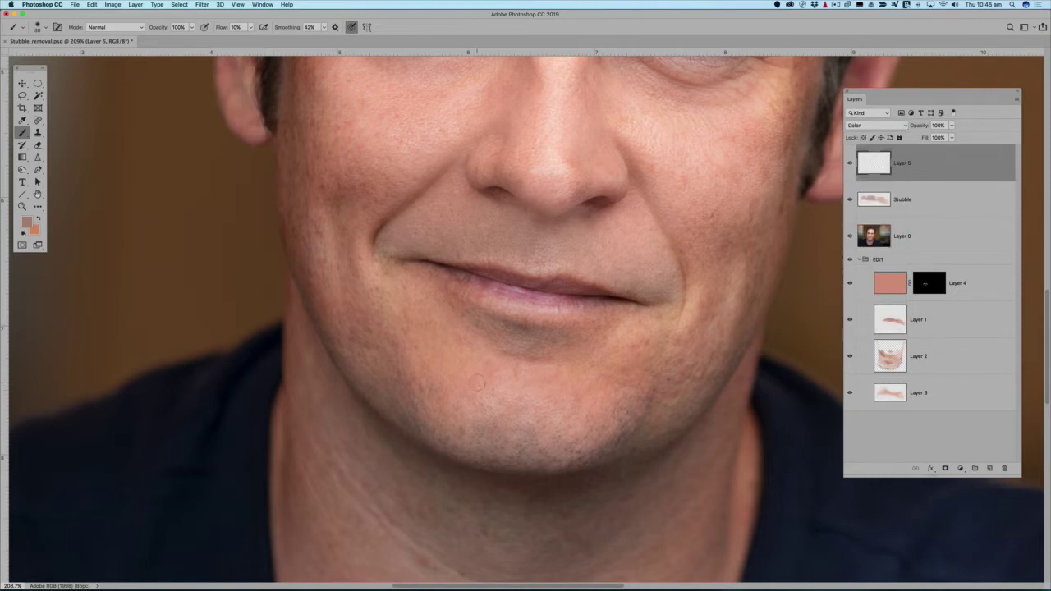
{"action": "key", "text": "bracketright"}
{"action": "key", "text": "bracketright"}
{"action": "key", "text": "bracketright"}
{"action": "key", "text": "bracketright"}
{"action": "key", "text": "bracketright"}
{"action": "key", "text": "bracketright"}
- Reset the swatches to the default colors and sample a skin tone from the chin as the foreground color
{"action": "left_click", "coordinate": [450, 405]}
{"action": "left_click", "coordinate": [24, 234]}
{"action": "left_click", "coordinate": [449, 409], "text": "alt"}
- Set the top layer's blend mode to Normal and brush the sampled skin tone over the chin
{"action": "left_click", "coordinate": [872, 125]}
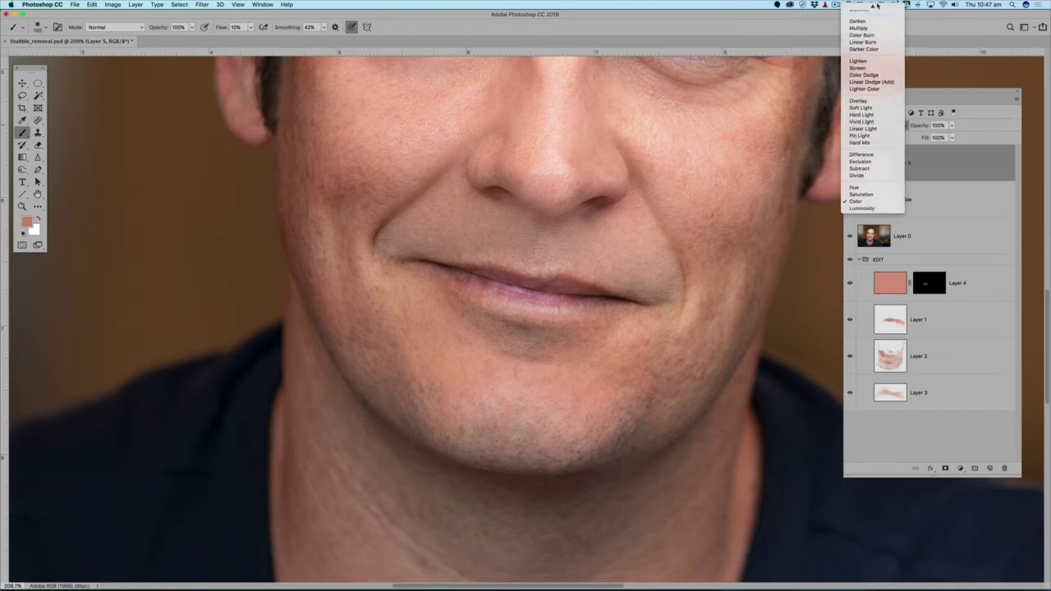
{"action": "left_click", "coordinate": [867, 9]}
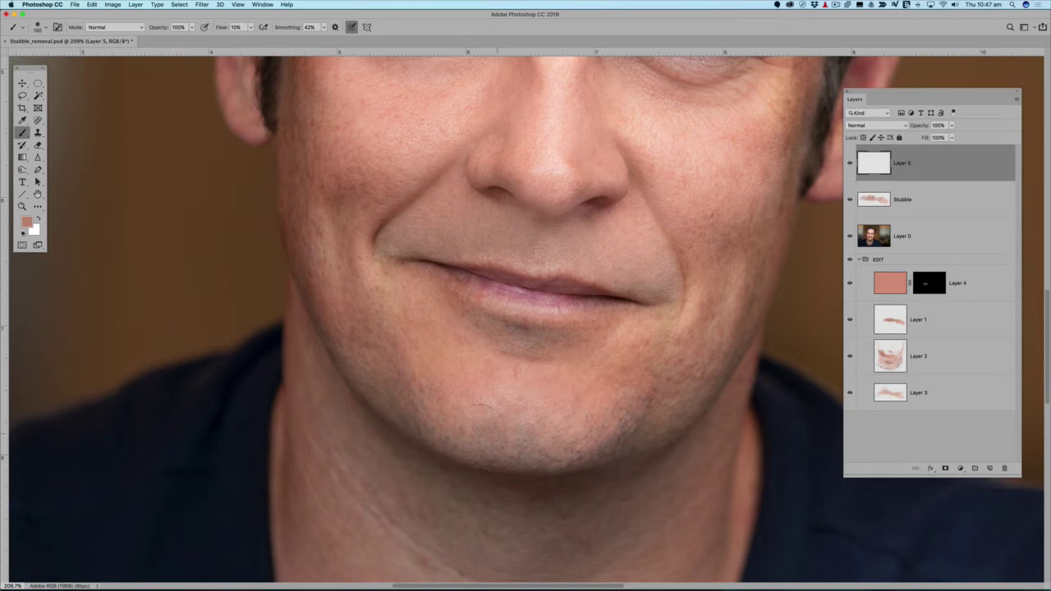
{"action": "mouse_move", "coordinate": [471, 422]}
{"action": "left_mouse_down"}
{"action": "mouse_move", "coordinate": [547, 433]}
{"action": "mouse_move", "coordinate": [555, 426]}
{"action": "mouse_move", "coordinate": [499, 426]}
{"action": "mouse_move", "coordinate": [531, 438]}
{"action": "mouse_move", "coordinate": [470, 403]}
{"action": "left_mouse_up"}
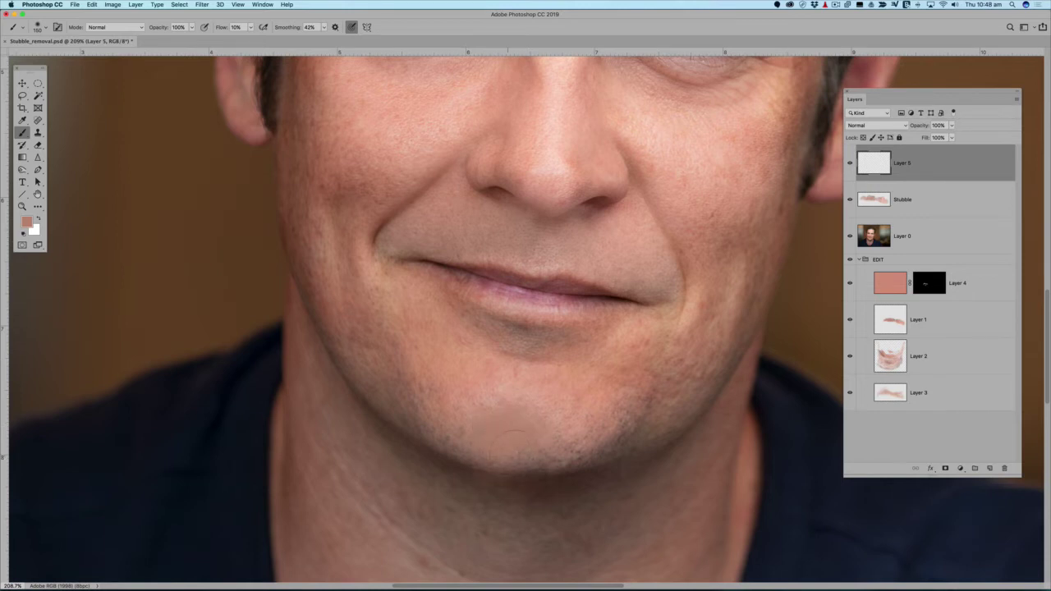
- Brush the sampled skin tone along the jaw and over the chin stubble on the Normal-mode layer
{"action": "mouse_move", "coordinate": [509, 439]}
{"action": "left_mouse_down"}
{"action": "mouse_move", "coordinate": [415, 435]}
{"action": "mouse_move", "coordinate": [385, 402]}
{"action": "mouse_move", "coordinate": [399, 400]}
{"action": "left_mouse_up"}
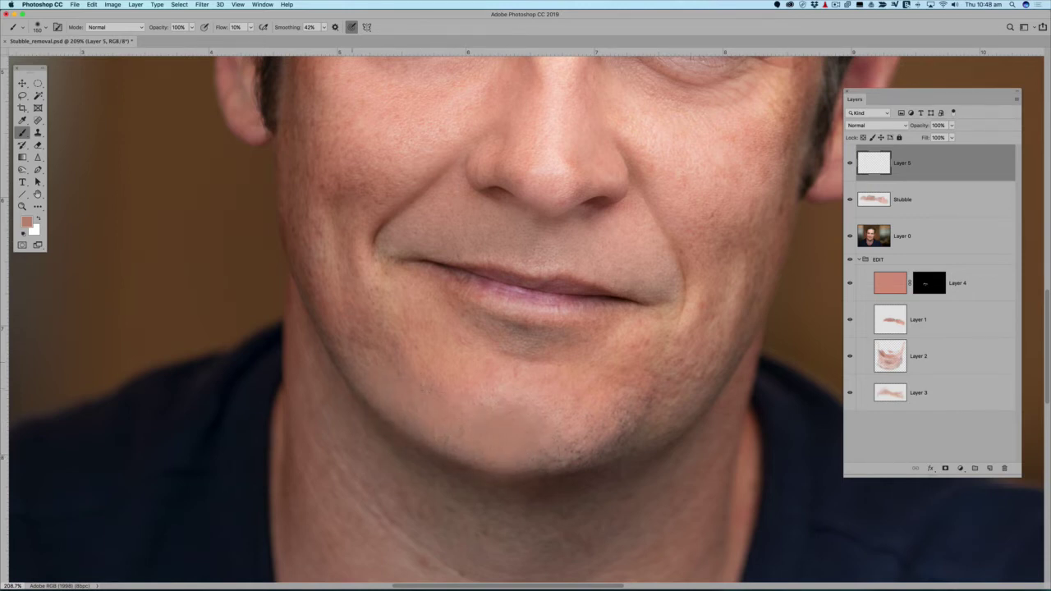
{"action": "left_click", "coordinate": [495, 408]}
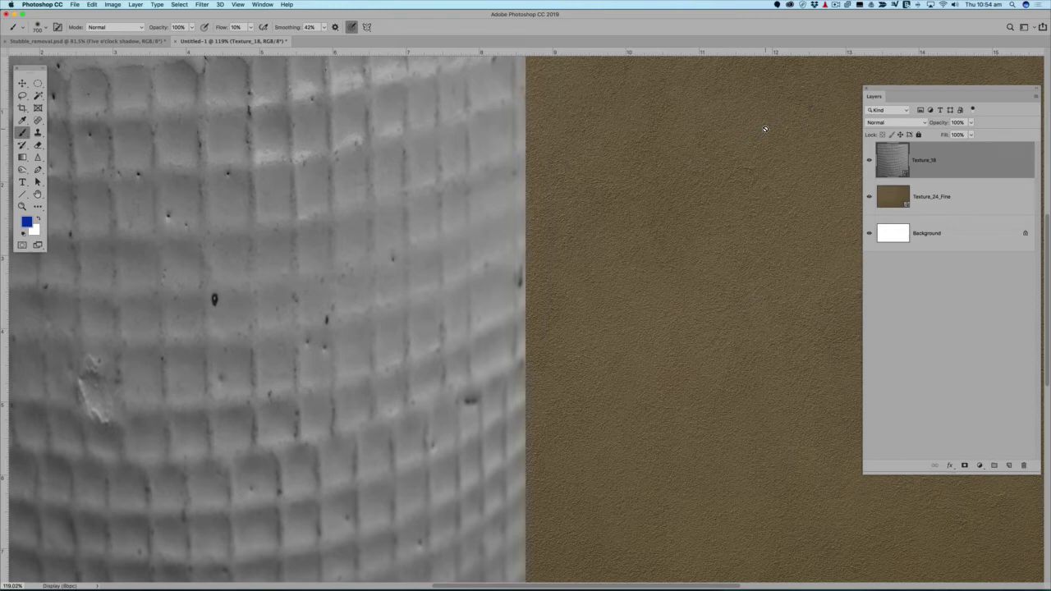
- In the Untitled-1 texture document, add a layer above Texture_18 and paint a soft blue oval over the grey grid texture
{"action": "scroll", "coordinate": [764, 129], "scroll_direction": "down", "scroll_amount": 6}
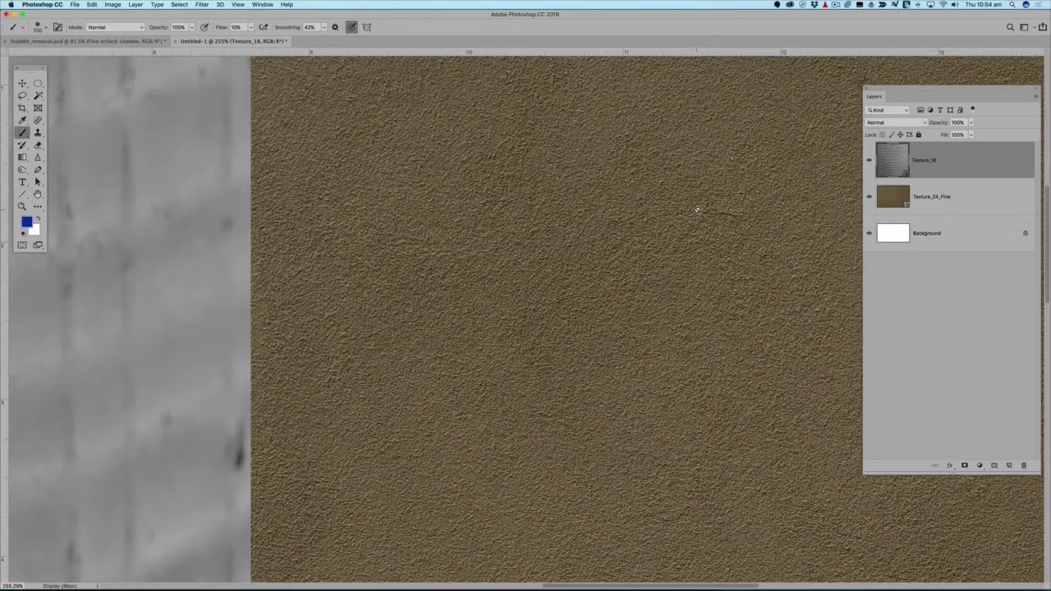
{"action": "scroll", "coordinate": [697, 208], "scroll_direction": "up", "scroll_amount": 5}
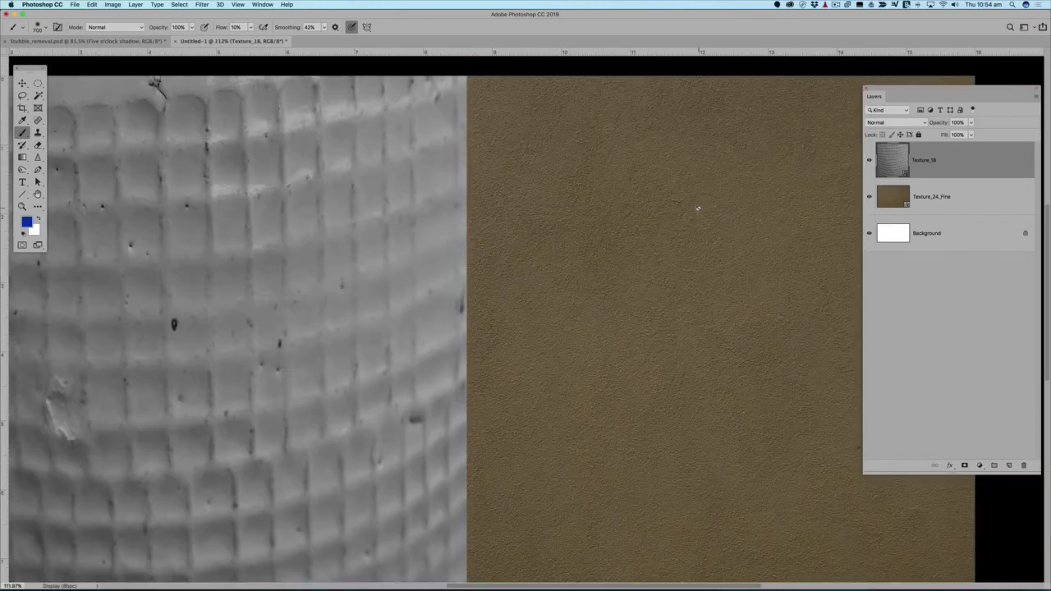
{"action": "key", "text": "super+r"}
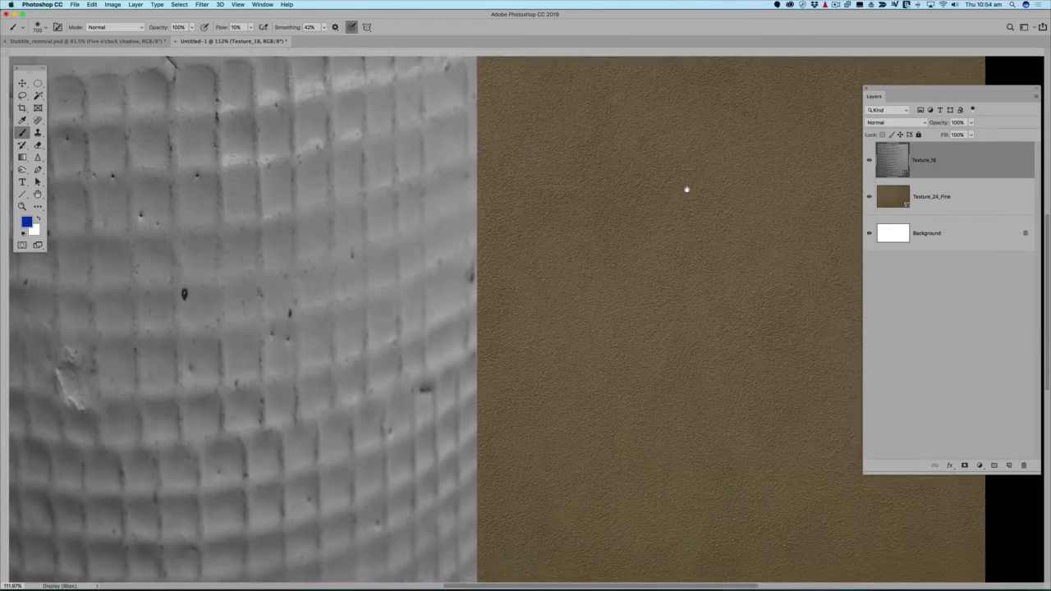
{"action": "key", "text": "super+r"}
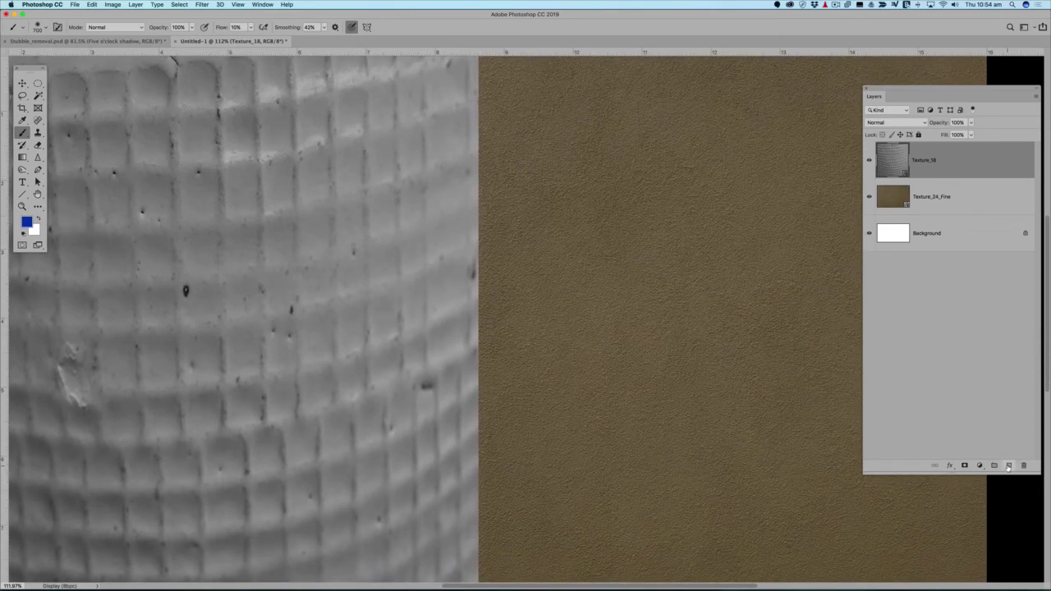
{"action": "left_click", "coordinate": [1009, 466]}
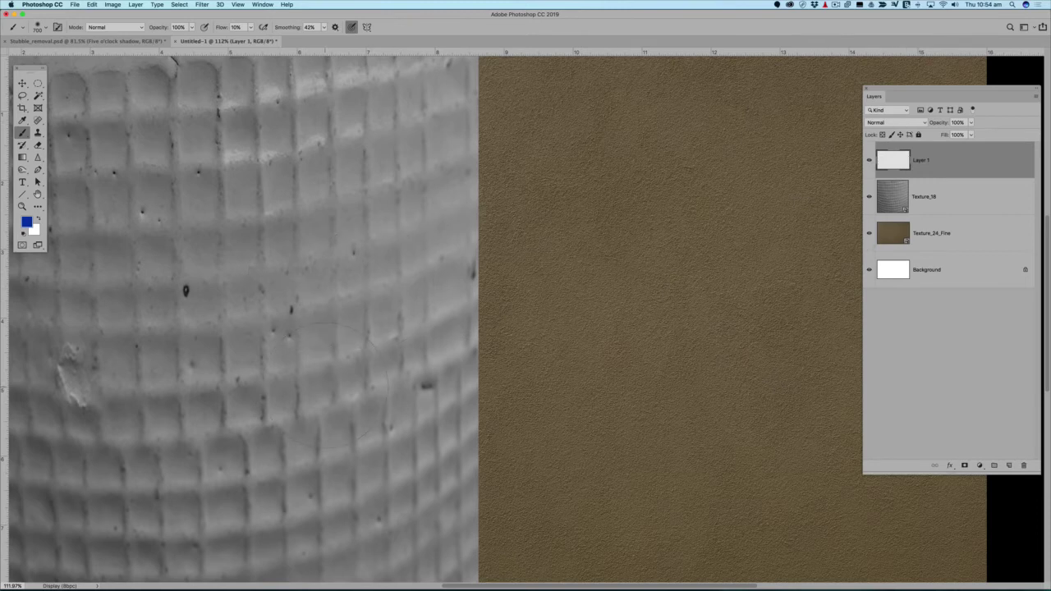
{"action": "mouse_move", "coordinate": [246, 197]}
{"action": "left_mouse_down"}
{"action": "mouse_move", "coordinate": [263, 386]}
{"action": "mouse_move", "coordinate": [279, 259]}
{"action": "mouse_move", "coordinate": [271, 172]}
{"action": "left_mouse_up"}
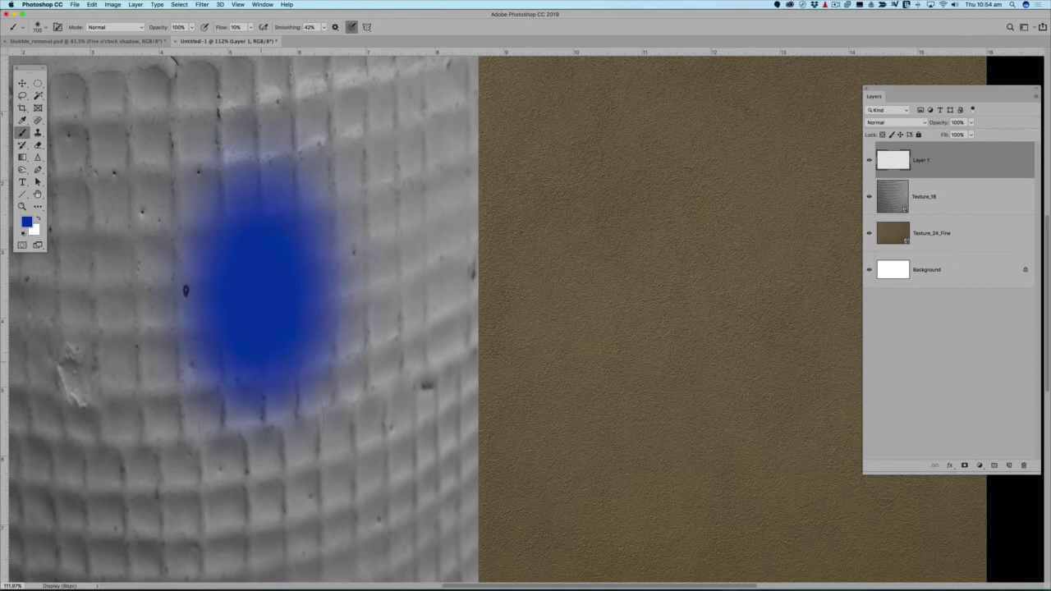
{"action": "left_click_drag", "start_coordinate": [238, 420], "coordinate": [286, 415]}
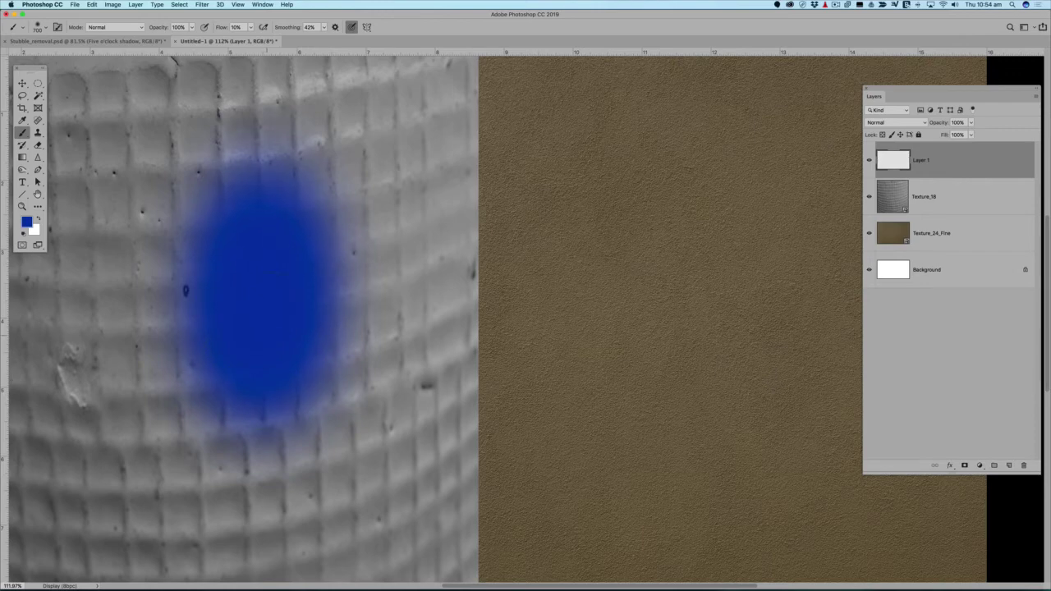
- Paint a soft blue spot over the brown texture and set the painted layer's blend mode to Color
{"action": "scroll", "coordinate": [248, 315], "scroll_direction": "up", "scroll_amount": 3}
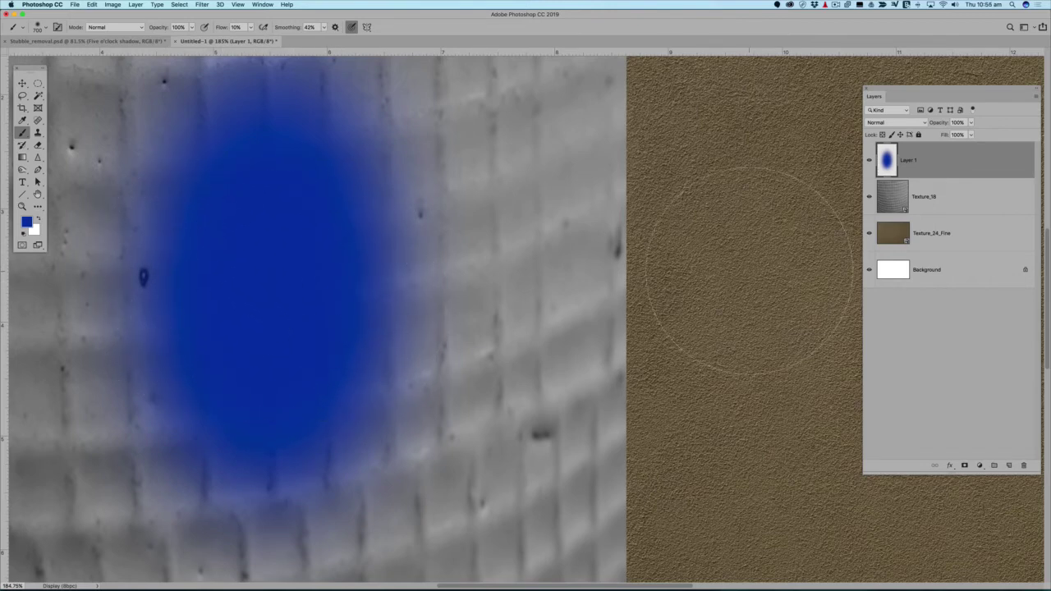
{"action": "left_click_drag", "start_coordinate": [749, 270], "coordinate": [742, 371]}
{"action": "mouse_move", "coordinate": [746, 341]}
{"action": "left_mouse_down"}
{"action": "mouse_move", "coordinate": [752, 197]}
{"action": "mouse_move", "coordinate": [749, 422]}
{"action": "mouse_move", "coordinate": [739, 177]}
{"action": "mouse_move", "coordinate": [737, 359]}
{"action": "mouse_move", "coordinate": [743, 201]}
{"action": "mouse_move", "coordinate": [741, 349]}
{"action": "mouse_move", "coordinate": [742, 254]}
{"action": "mouse_move", "coordinate": [727, 352]}
{"action": "left_mouse_up"}
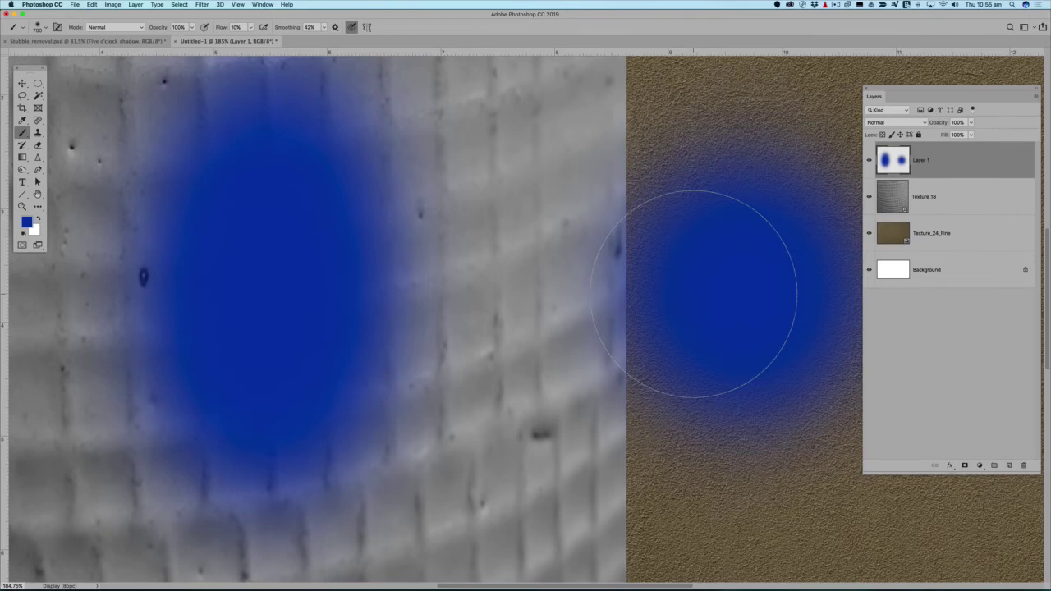
{"action": "left_click", "coordinate": [904, 123]}
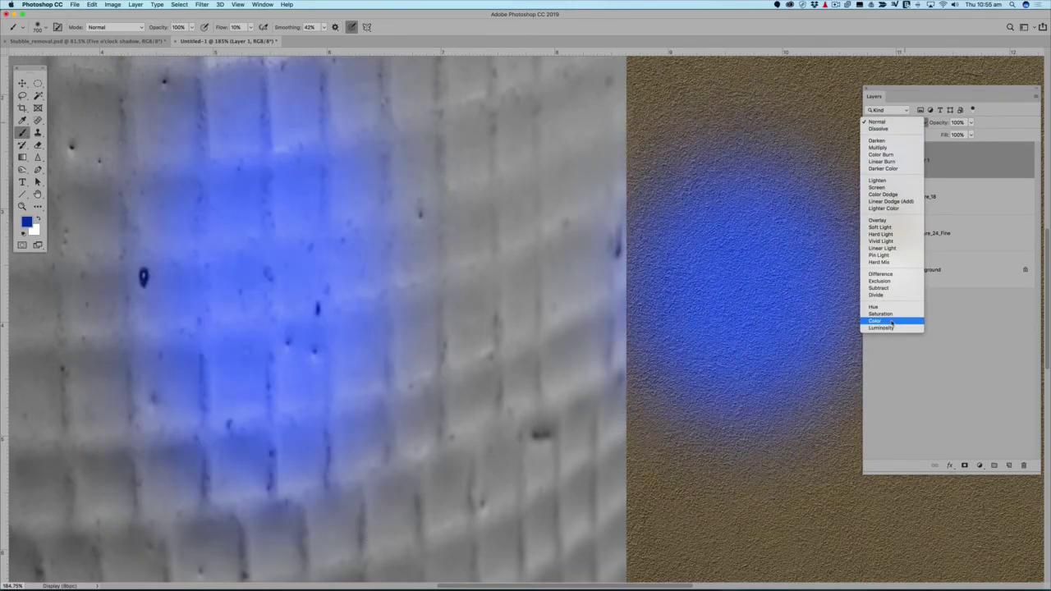
{"action": "left_click", "coordinate": [892, 322]}
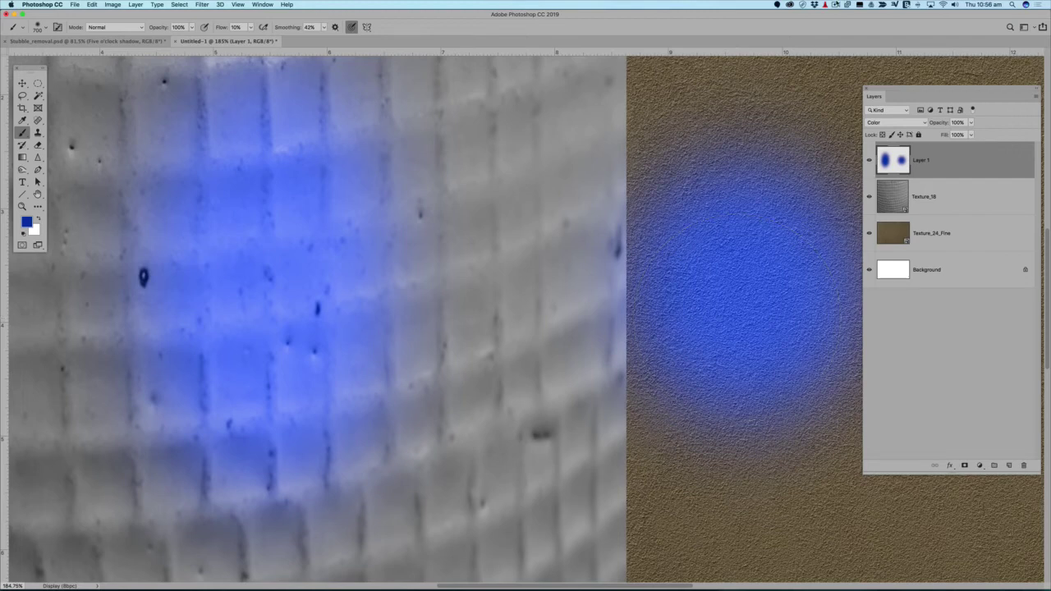
{"action": "left_click", "coordinate": [836, 4]}
{"action": "left_click", "coordinate": [840, 24]}
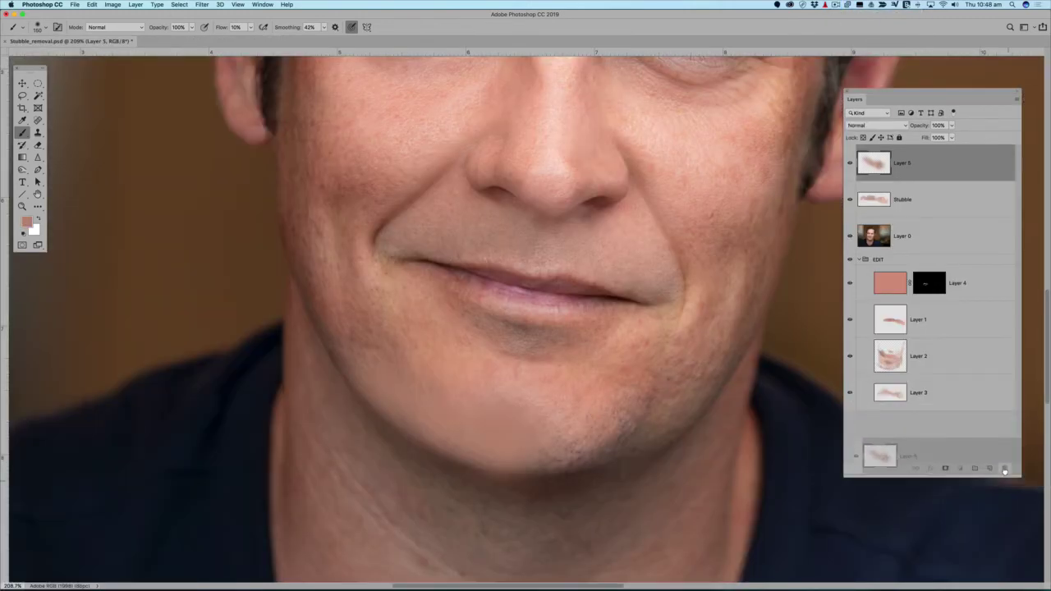
- Delete the skin-tone layer painted in Normal mode from the portrait and add a new empty layer above Stubble
{"action": "left_click_drag", "start_coordinate": [1004, 469], "coordinate": [1004, 469]}
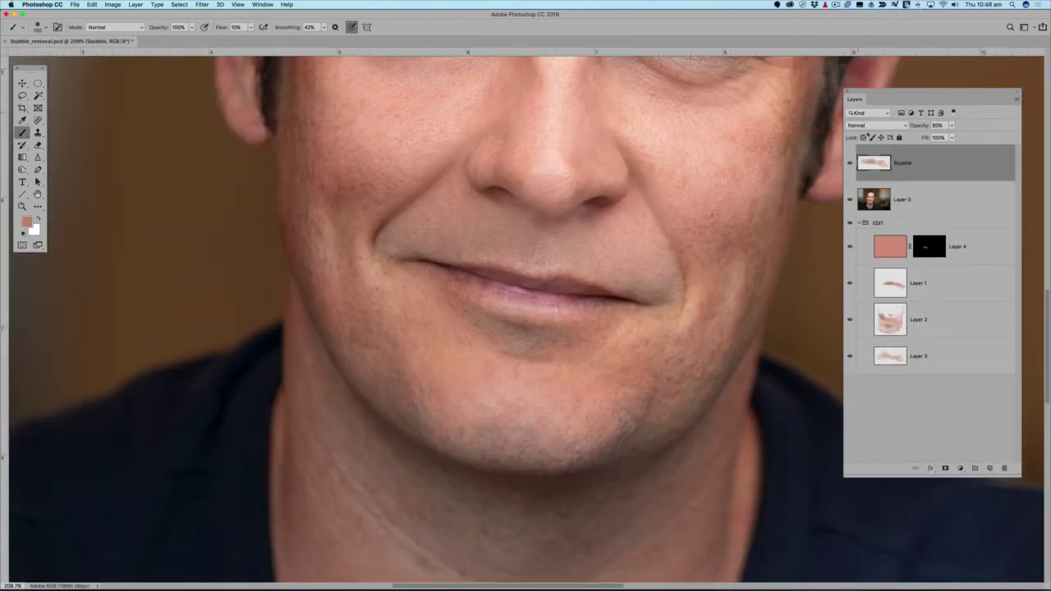
{"action": "left_click", "coordinate": [989, 468]}
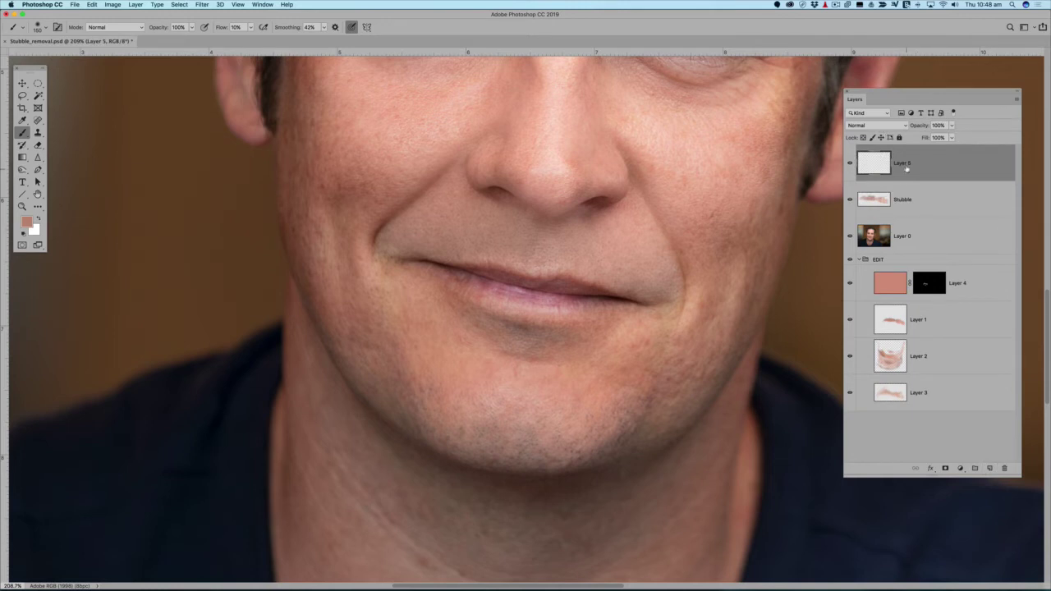
- Rename the new layer Five o'clock shadow and set its blend mode to Color
{"action": "double_click", "coordinate": [903, 163]}
{"action": "type", "text": "Fix"}
{"action": "type", "text": "e o'clock"}
{"action": "type", "text": " shadow"}
{"action": "key", "text": "Return"}
{"action": "left_click", "coordinate": [876, 124]}
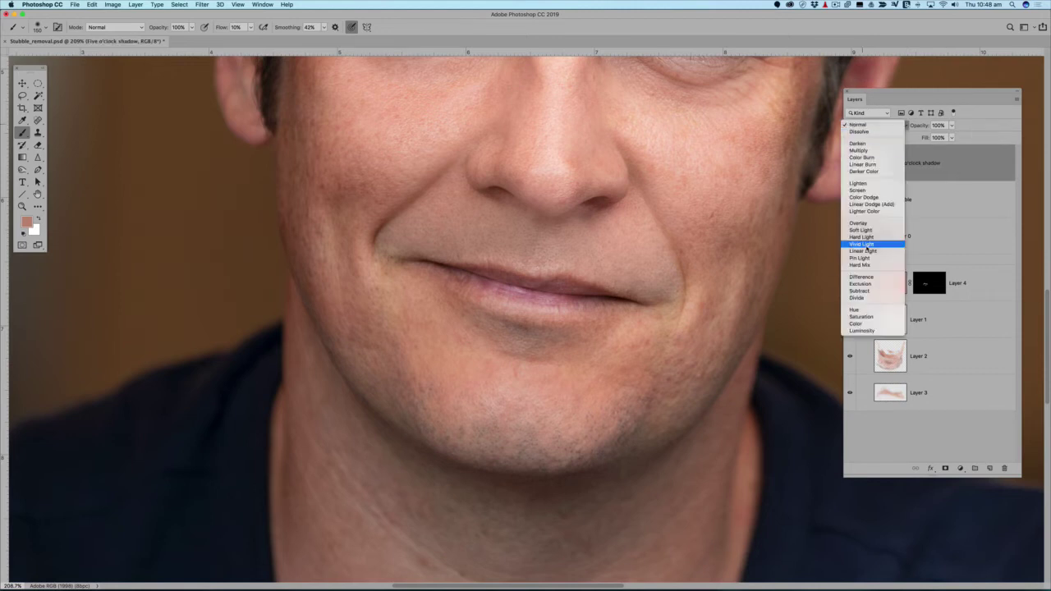
{"action": "left_click", "coordinate": [859, 325]}
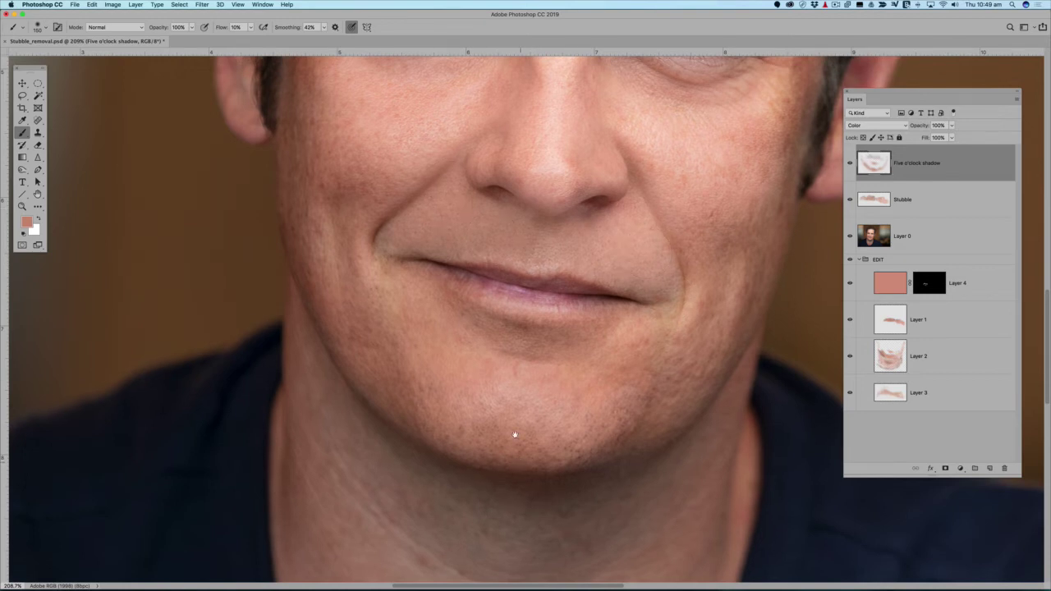
- Sample skin tones from the neck and upper chest and brush them over the shadowed neck area below the chin
{"action": "left_click_drag", "start_coordinate": [514, 435], "coordinate": [504, 270]}
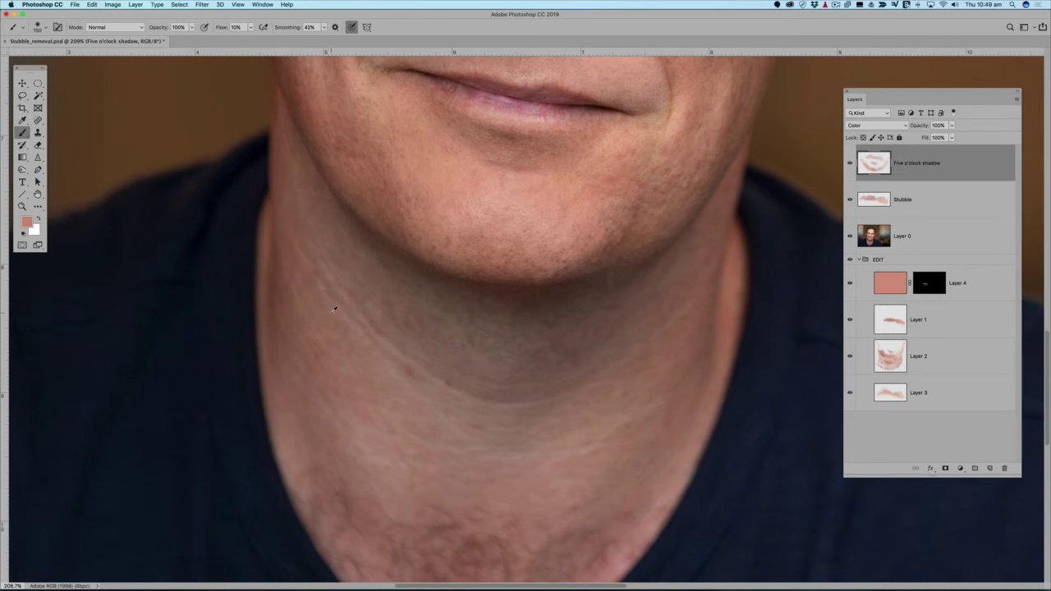
{"action": "left_click", "coordinate": [334, 309], "text": "alt"}
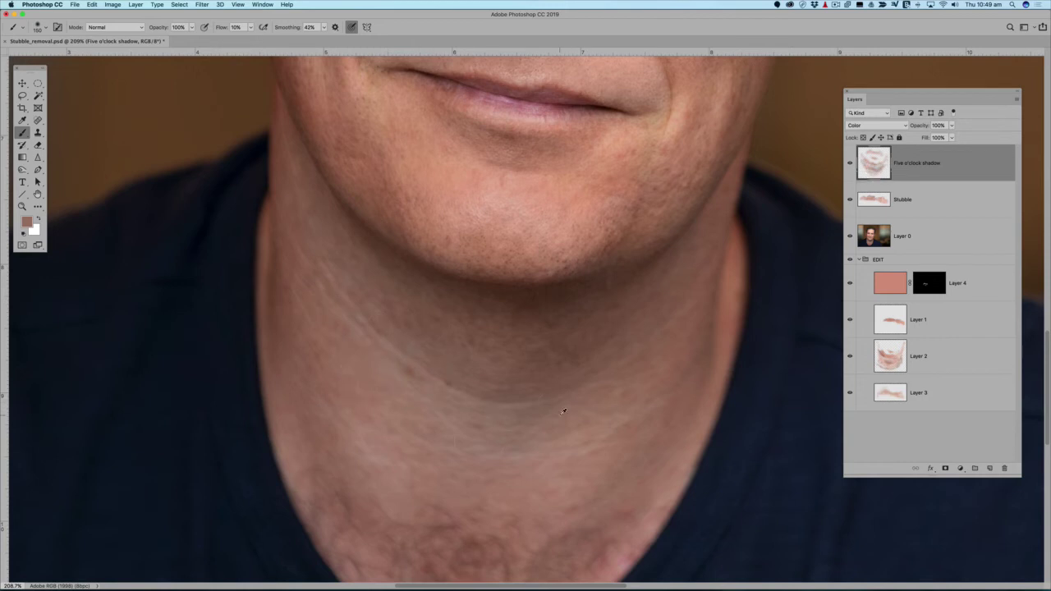
{"action": "left_click", "coordinate": [578, 461], "text": "alt"}
- Compare the portrait with the Five o'clock shadow layer hidden and shown, close up on the neck and zoomed out
{"action": "left_click", "coordinate": [849, 163]}
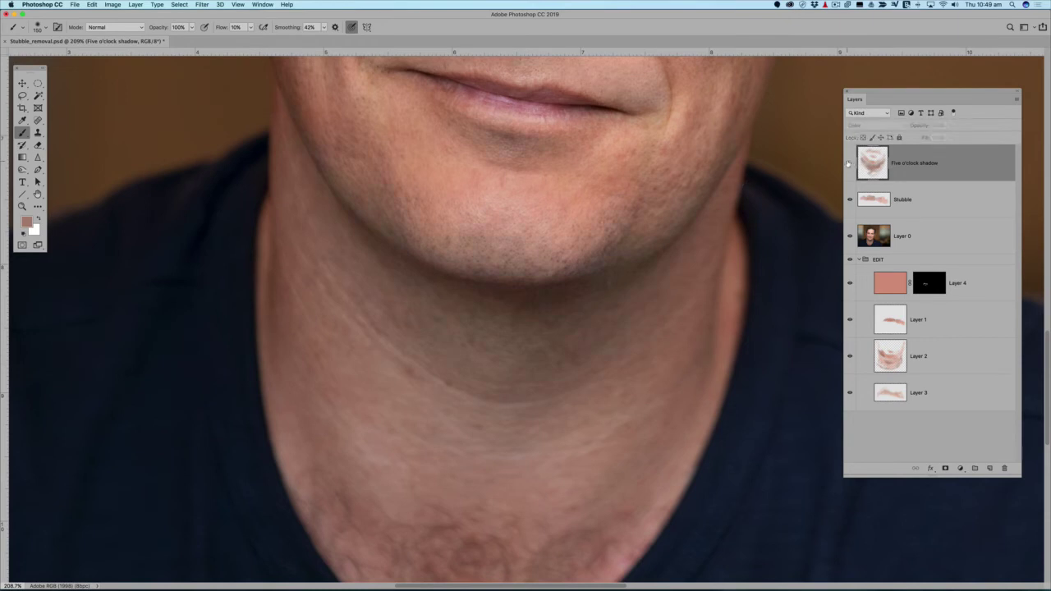
{"action": "left_click", "coordinate": [849, 163]}
{"action": "left_click", "coordinate": [849, 164]}
{"action": "left_click", "coordinate": [849, 163]}
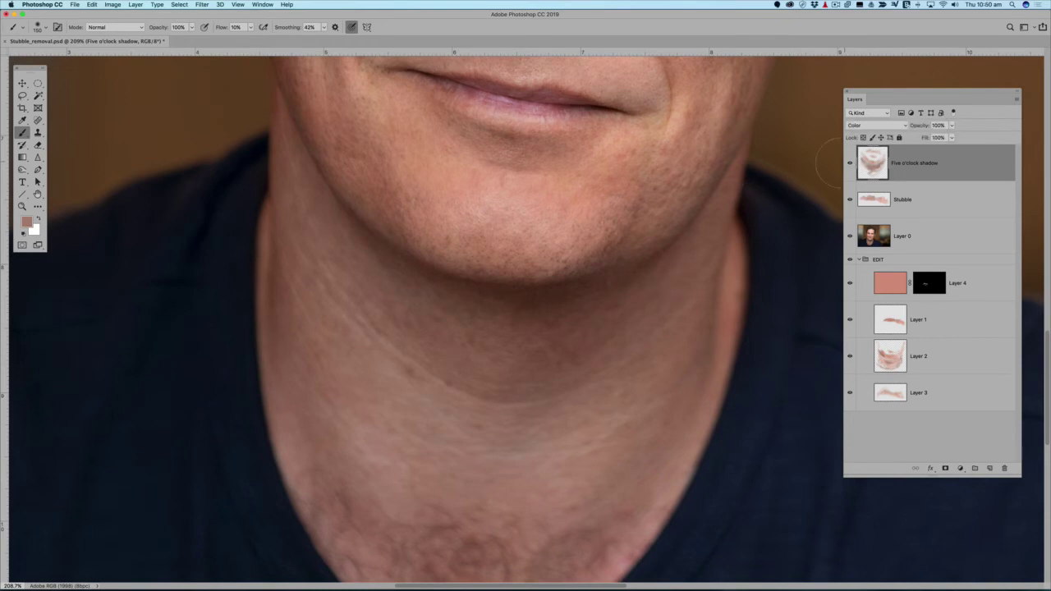
{"action": "scroll", "coordinate": [532, 338], "scroll_direction": "down", "scroll_amount": 5}
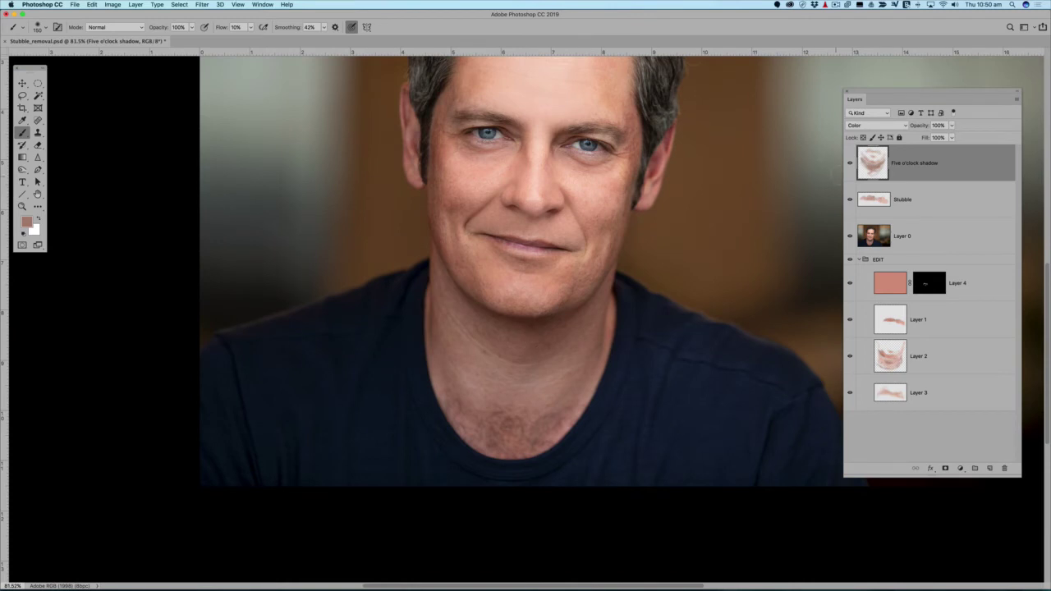
{"action": "left_click", "coordinate": [850, 164]}
{"action": "left_click", "coordinate": [850, 164]}
{"action": "left_click", "coordinate": [849, 164]}
{"action": "left_click", "coordinate": [849, 164]}
{"action": "left_click", "coordinate": [849, 164]}
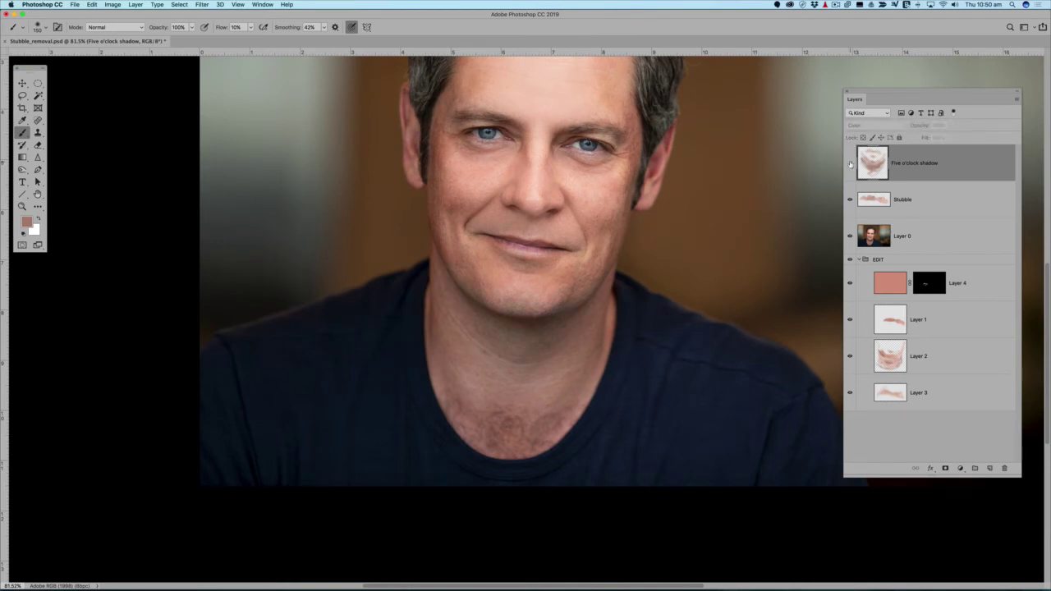
{"action": "left_click", "coordinate": [850, 164]}
{"action": "left_click", "coordinate": [849, 164]}
{"action": "left_click", "coordinate": [850, 164]}
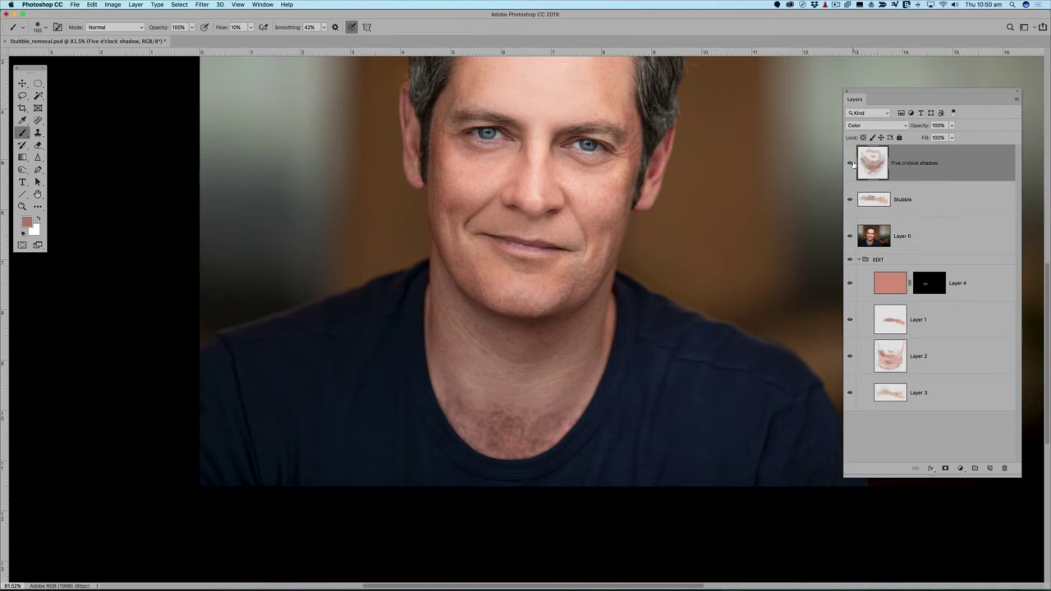
{"action": "left_click", "coordinate": [850, 164]}
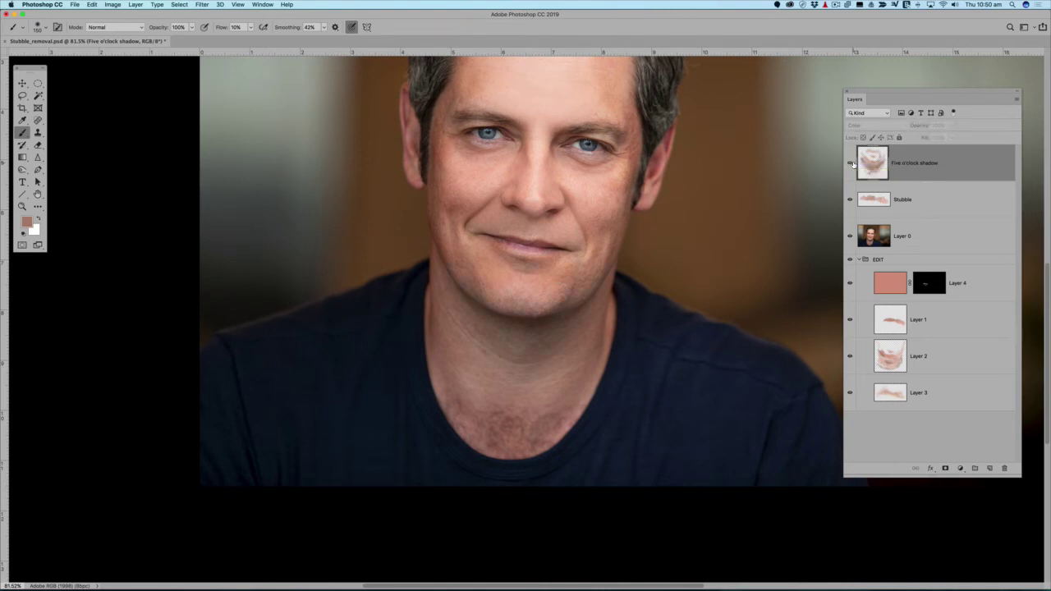
{"action": "left_click", "coordinate": [850, 164]}
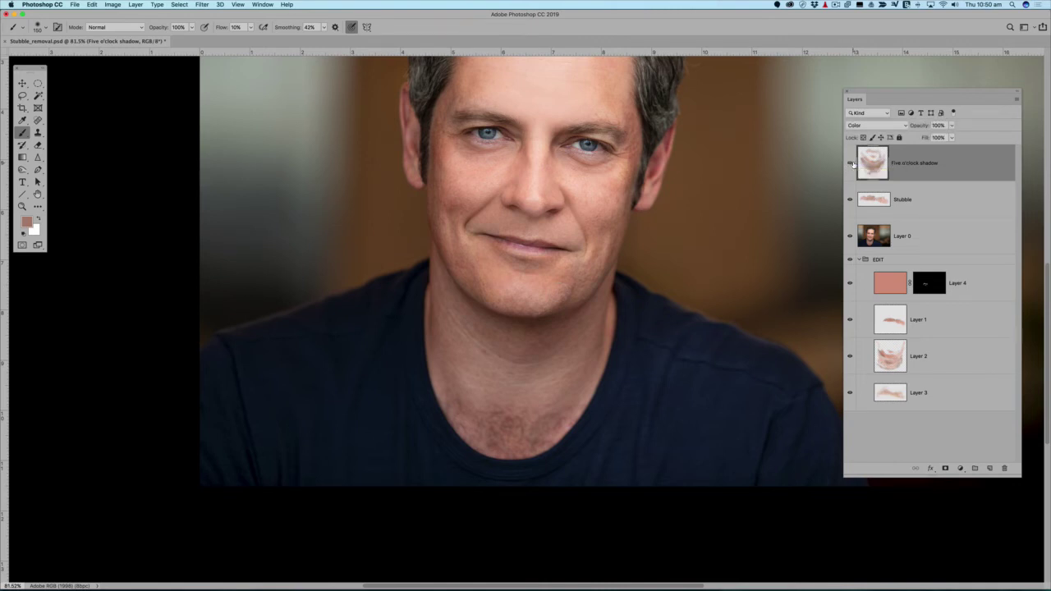
{"action": "left_click", "coordinate": [835, 5]}
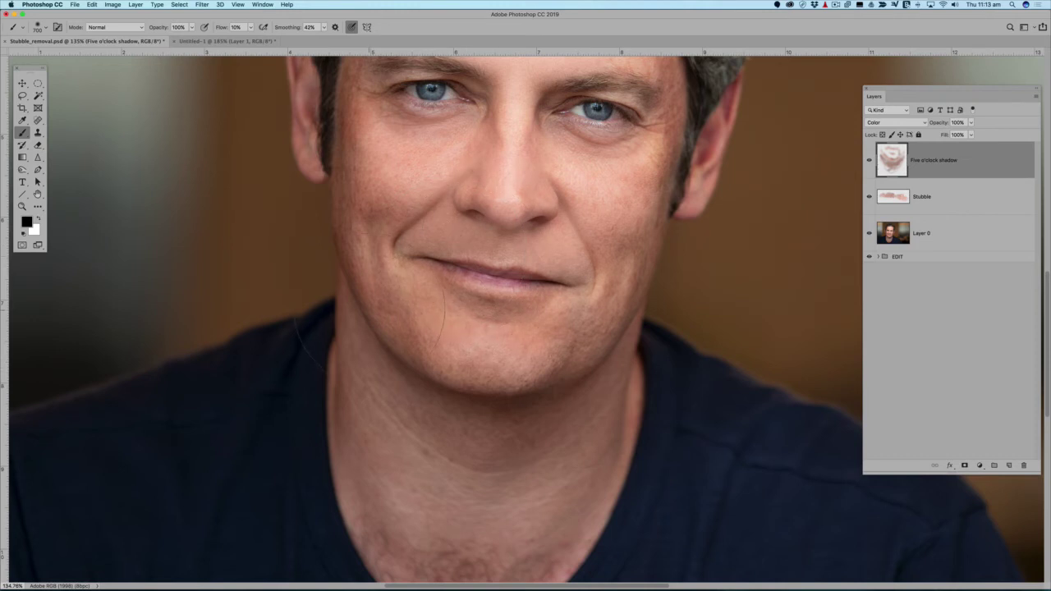
- Sample a skin tone from the cheek and add a new layer above Five o'clock shadow
{"action": "scroll", "coordinate": [377, 308], "scroll_direction": "up", "scroll_amount": 3}
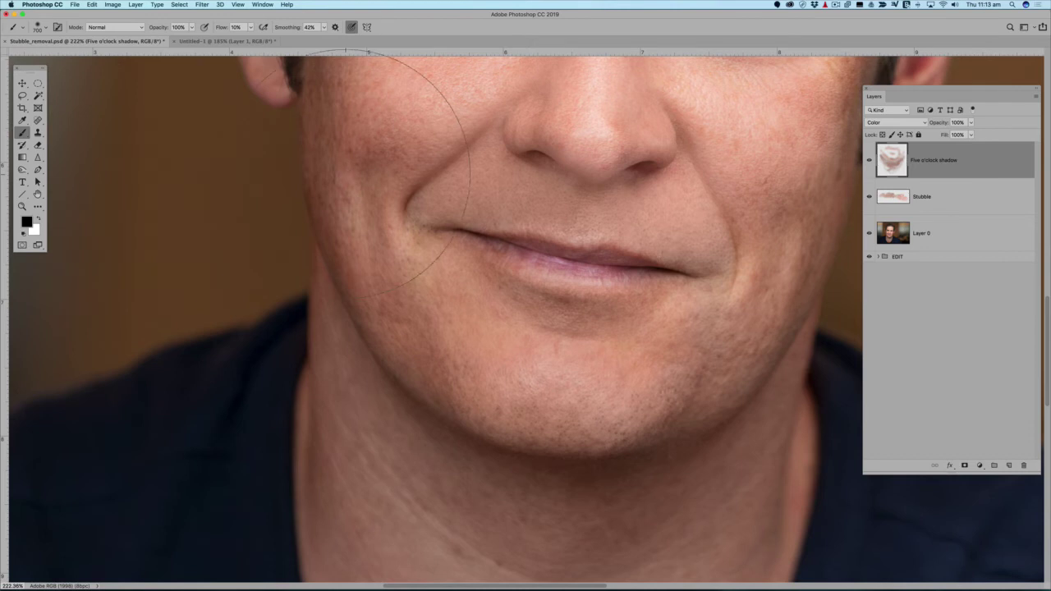
{"action": "left_click", "coordinate": [348, 170], "text": "alt"}
{"action": "left_click", "coordinate": [1008, 465]}
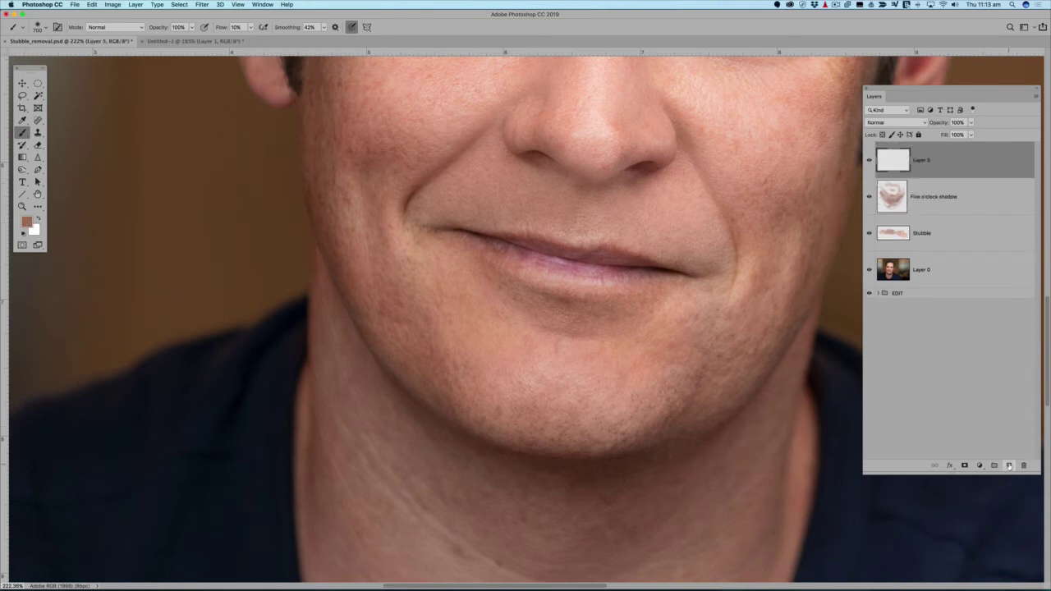
- Fill the new layer with the Foreground Color in Normal mode at 100% opacity and return to the Brush tool
{"action": "left_click", "coordinate": [92, 5]}
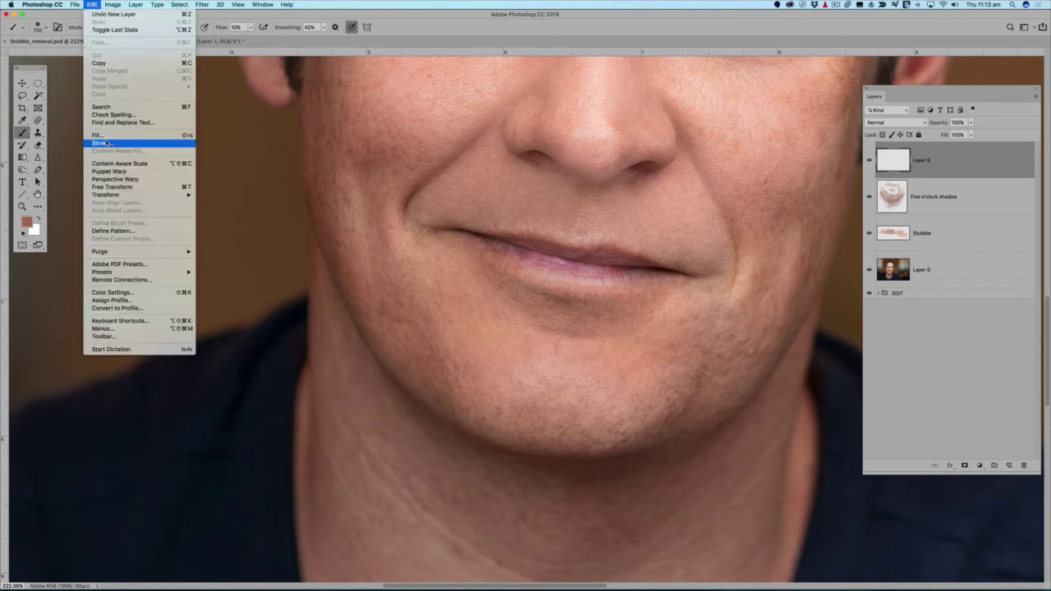
{"action": "left_click", "coordinate": [104, 136]}
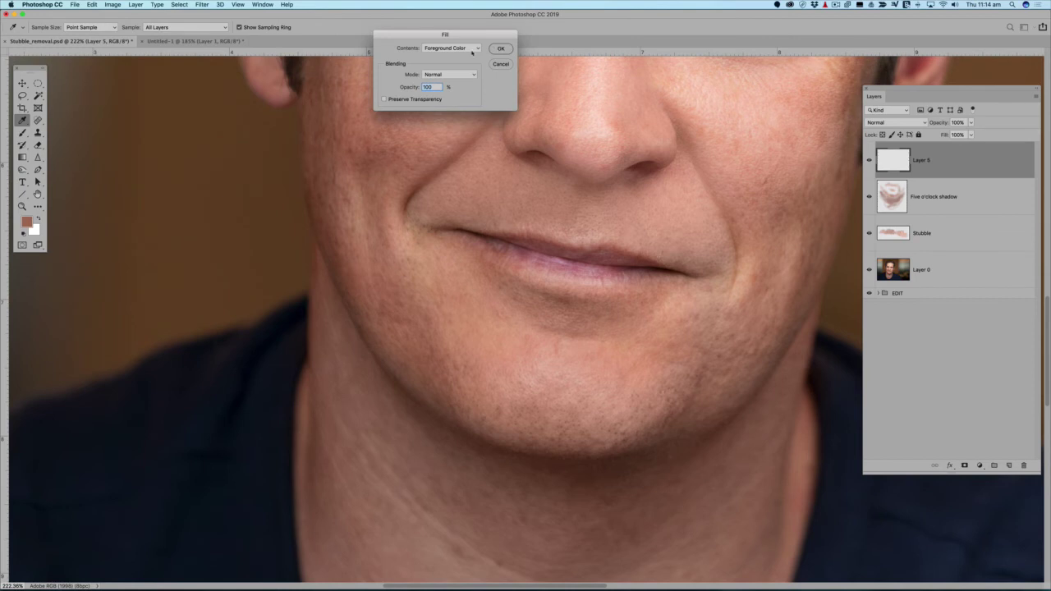
{"action": "left_click", "coordinate": [469, 49]}
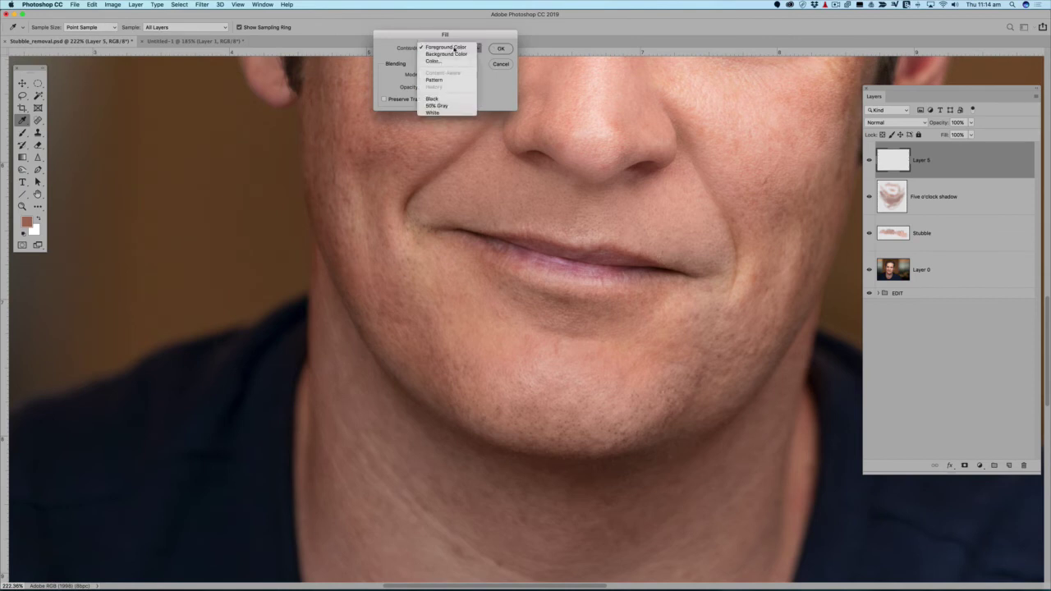
{"action": "left_click", "coordinate": [456, 49]}
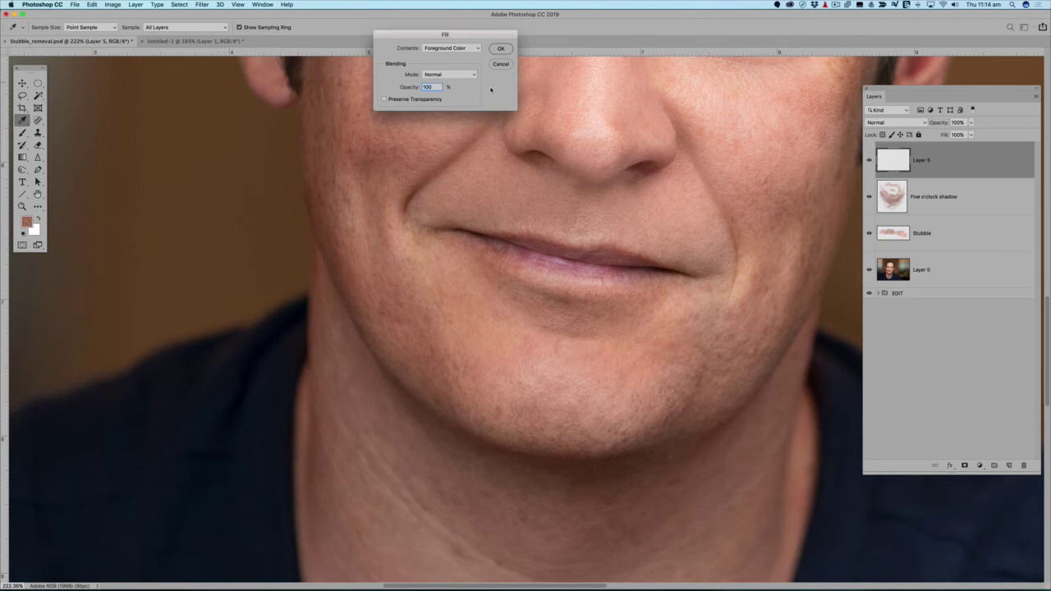
{"action": "left_click", "coordinate": [501, 49]}
{"action": "key", "text": "b"}
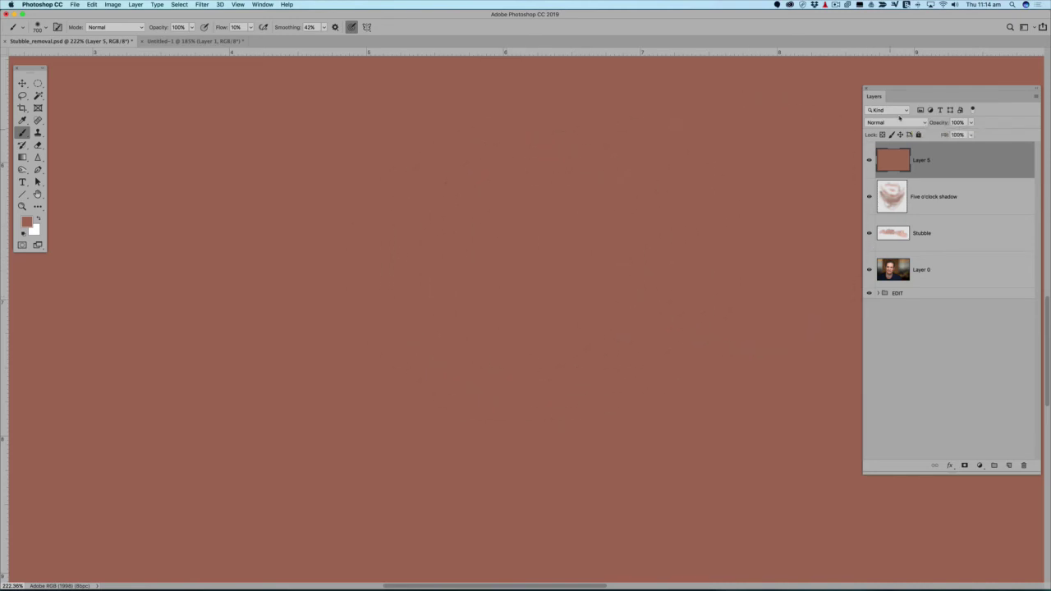
- Set the skin-color fill layer's blend mode to Overlay and hide its effect with an inverted, black layer mask
{"action": "left_click", "coordinate": [896, 125]}
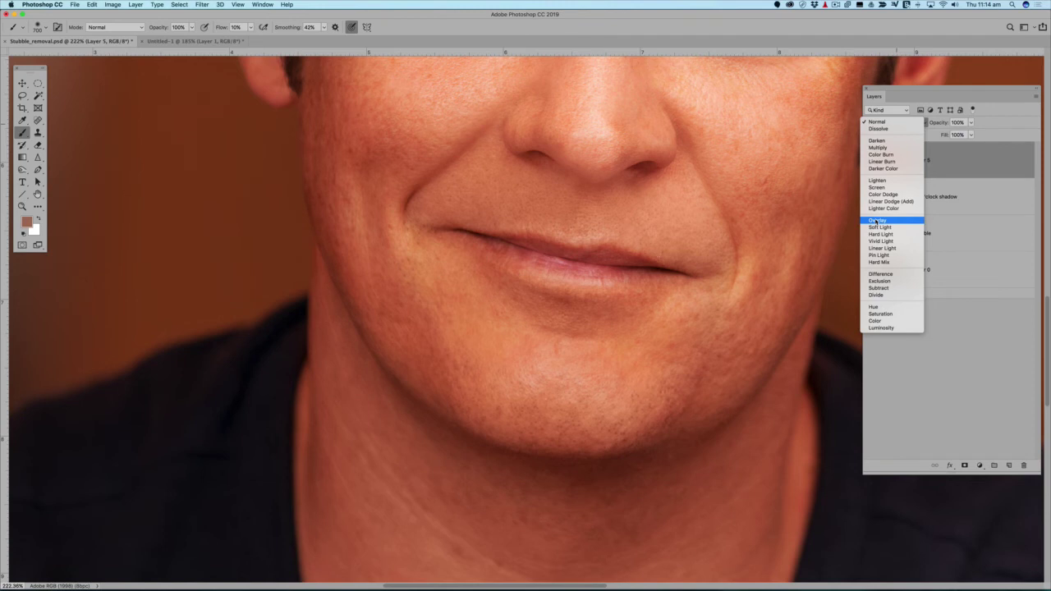
{"action": "left_click", "coordinate": [877, 220]}
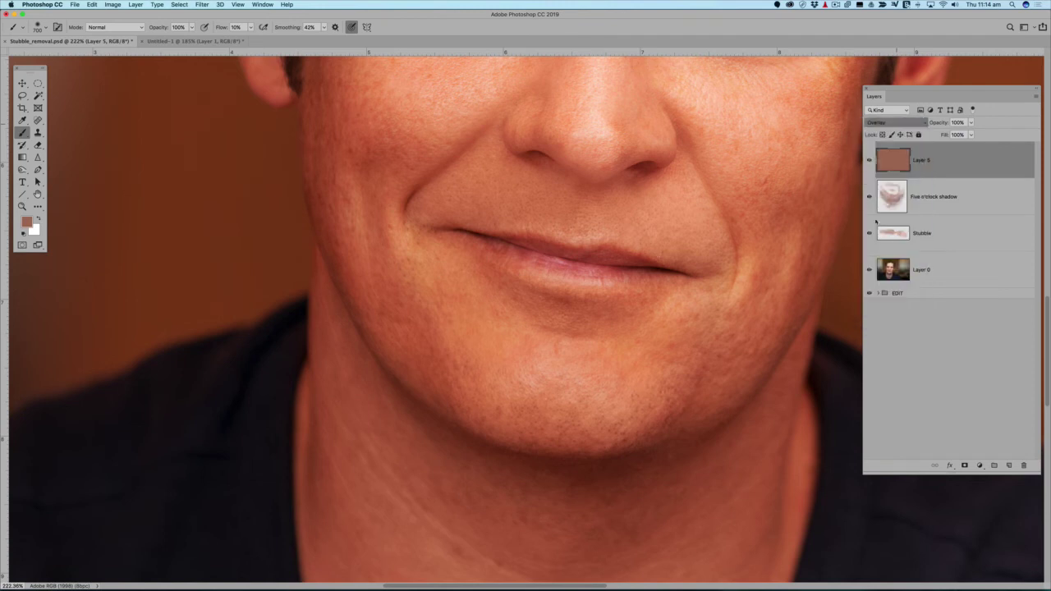
{"action": "scroll", "coordinate": [663, 238], "scroll_direction": "down", "scroll_amount": 2}
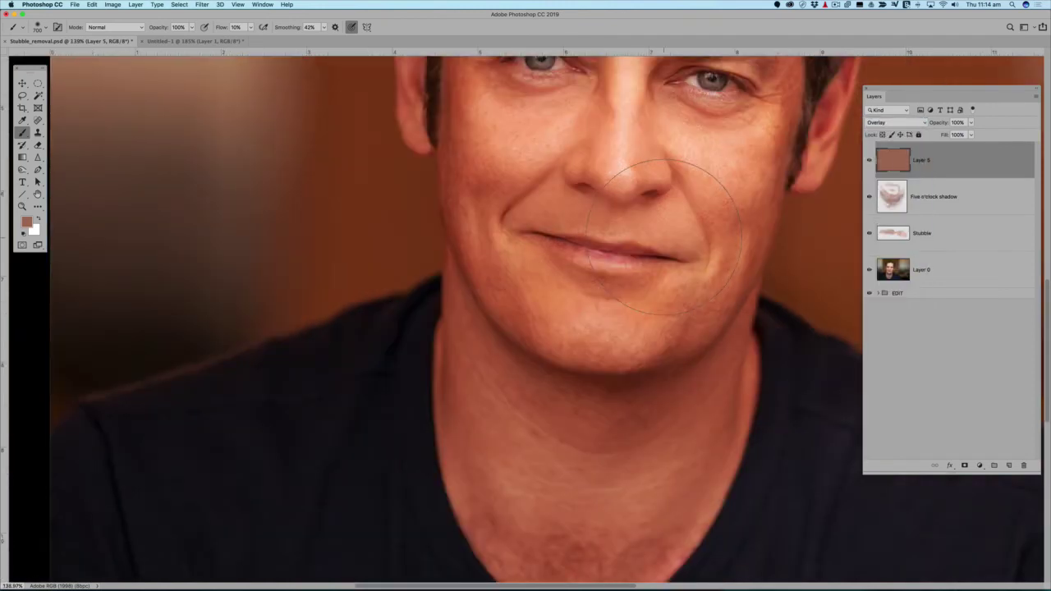
{"action": "scroll", "coordinate": [664, 236], "scroll_direction": "down", "scroll_amount": 2}
{"action": "scroll", "coordinate": [684, 233], "scroll_direction": "down", "scroll_amount": 4}
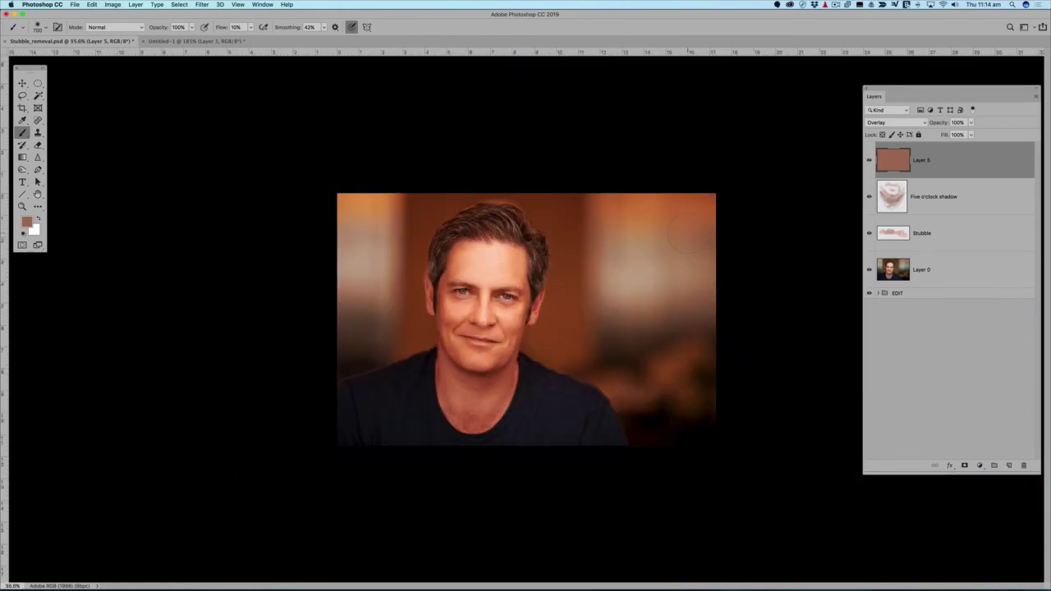
{"action": "scroll", "coordinate": [550, 345], "scroll_direction": "up", "scroll_amount": 4}
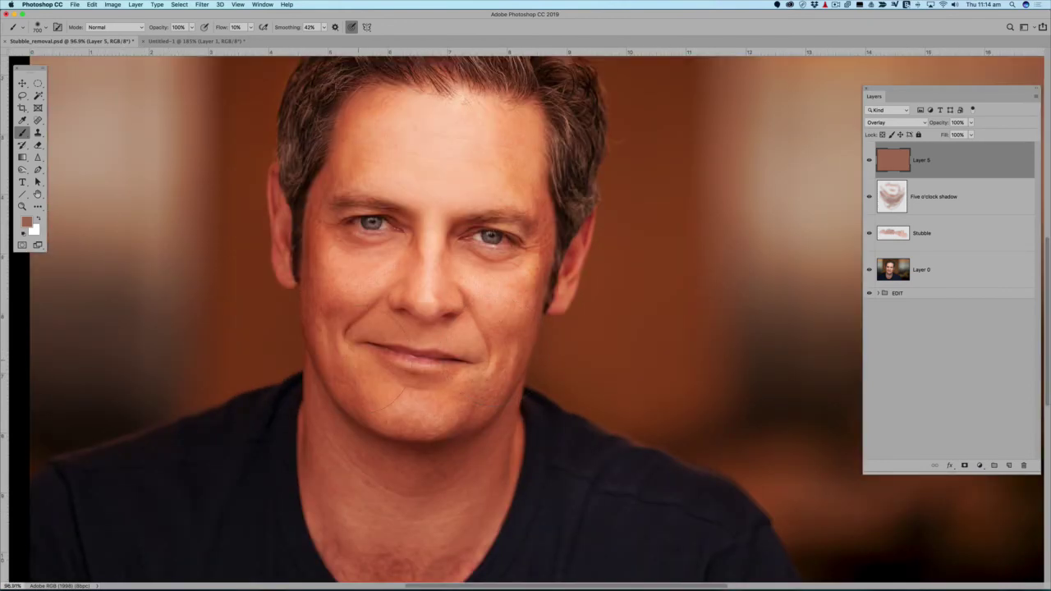
{"action": "scroll", "coordinate": [344, 333], "scroll_direction": "up", "scroll_amount": 2}
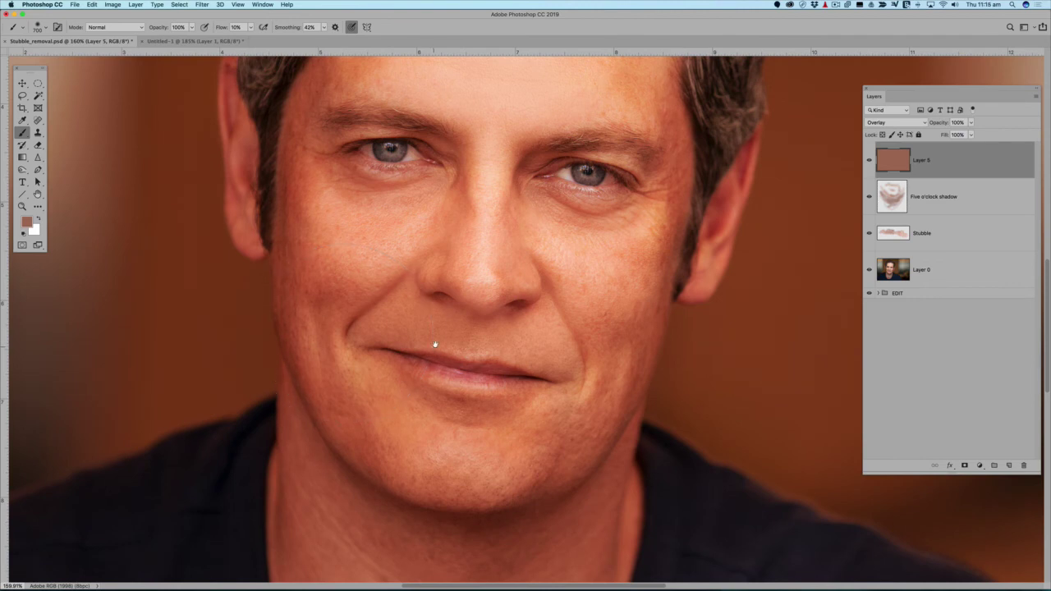
{"action": "left_click_drag", "start_coordinate": [446, 356], "coordinate": [477, 293]}
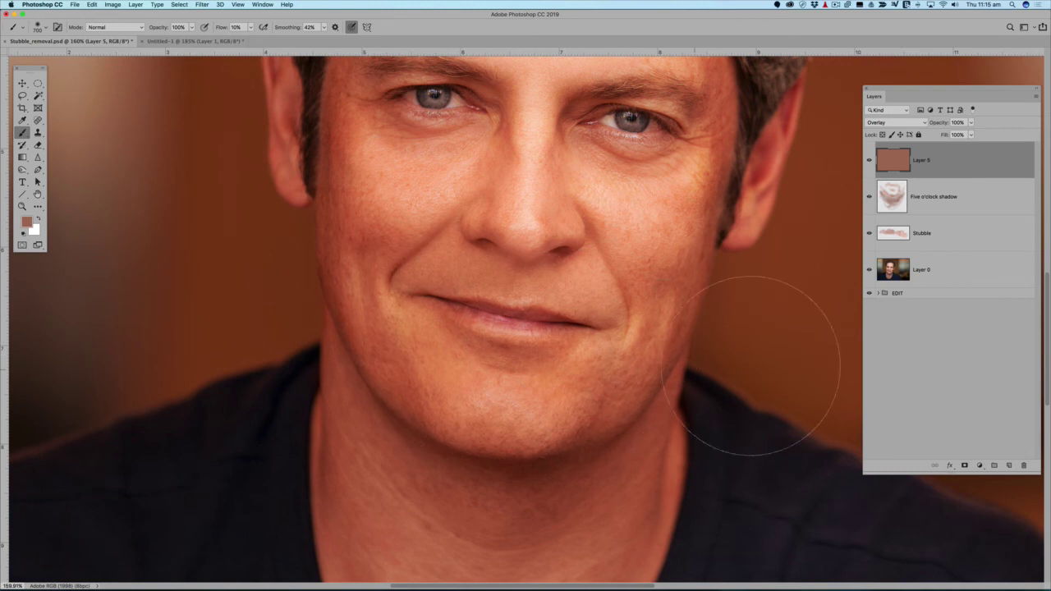
{"action": "left_click", "coordinate": [965, 465]}
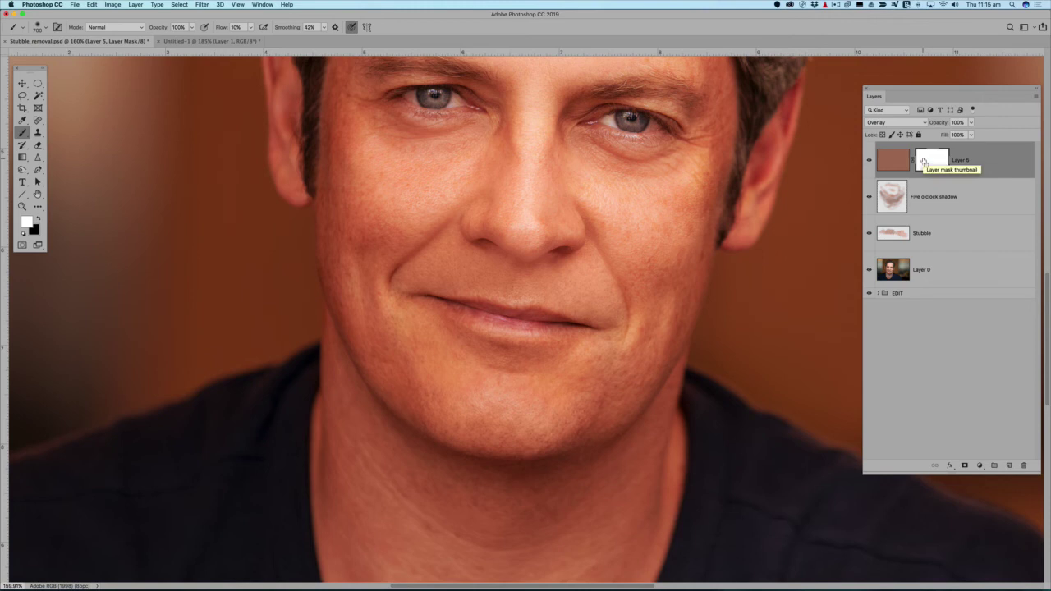
{"action": "key", "text": "super+i"}
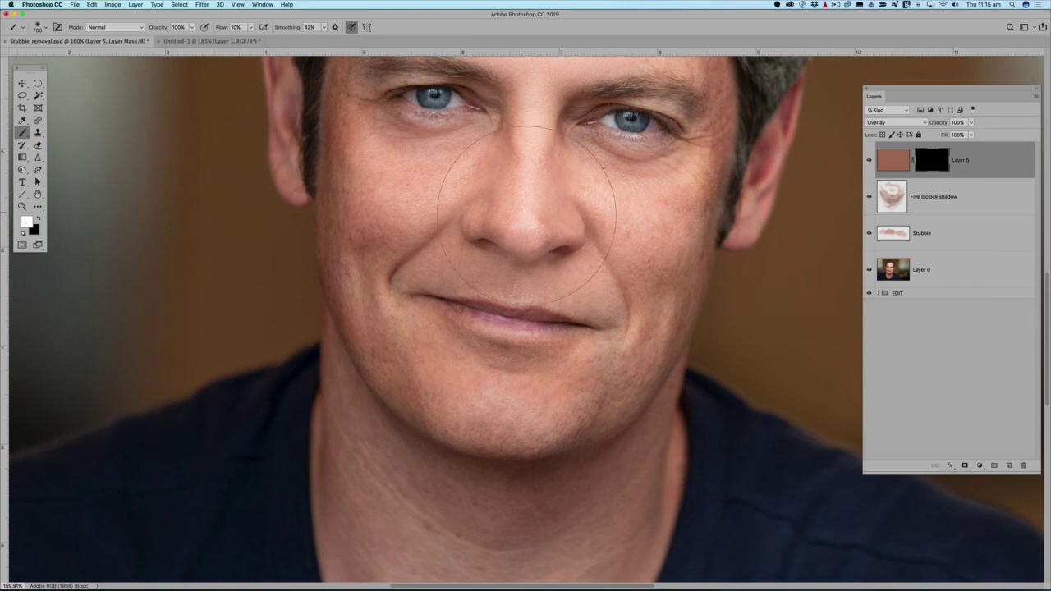
- Set the soft round brush to a size of 150 px and a flow of 5%
{"action": "key", "text": "bracketleft"}
{"action": "key", "text": "bracketleft"}
{"action": "key", "text": "bracketleft"}
{"action": "key", "text": "bracketleft"}
{"action": "key", "text": "bracketleft"}
{"action": "key", "text": "bracketleft"}
{"action": "key", "text": "bracketleft"}
{"action": "key", "text": "bracketleft"}
{"action": "key", "text": "bracketleft"}
{"action": "key", "text": "bracketleft"}
{"action": "left_click", "coordinate": [45, 28]}
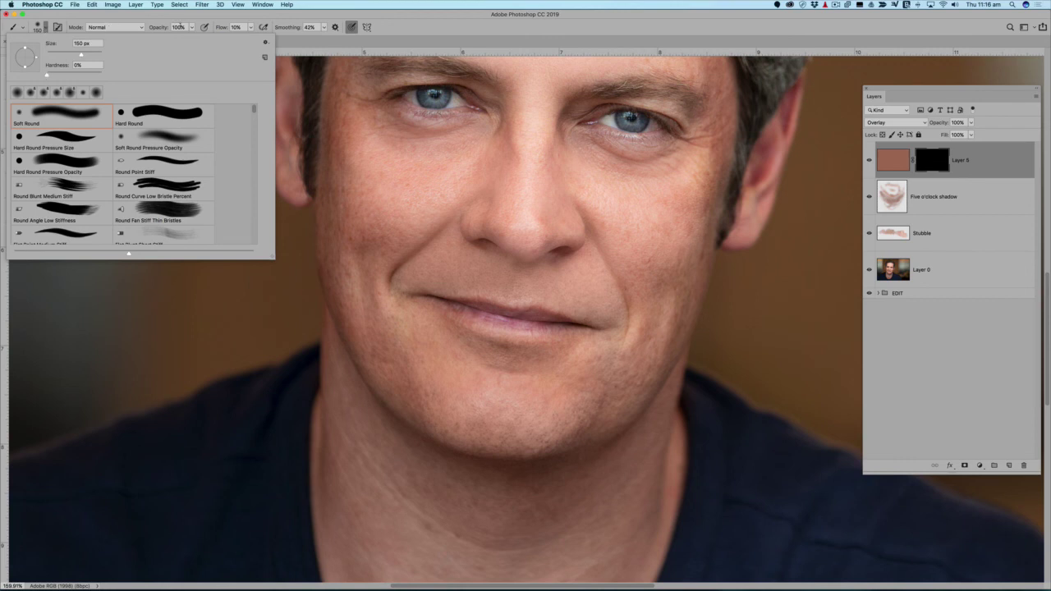
{"action": "left_click", "coordinate": [250, 27]}
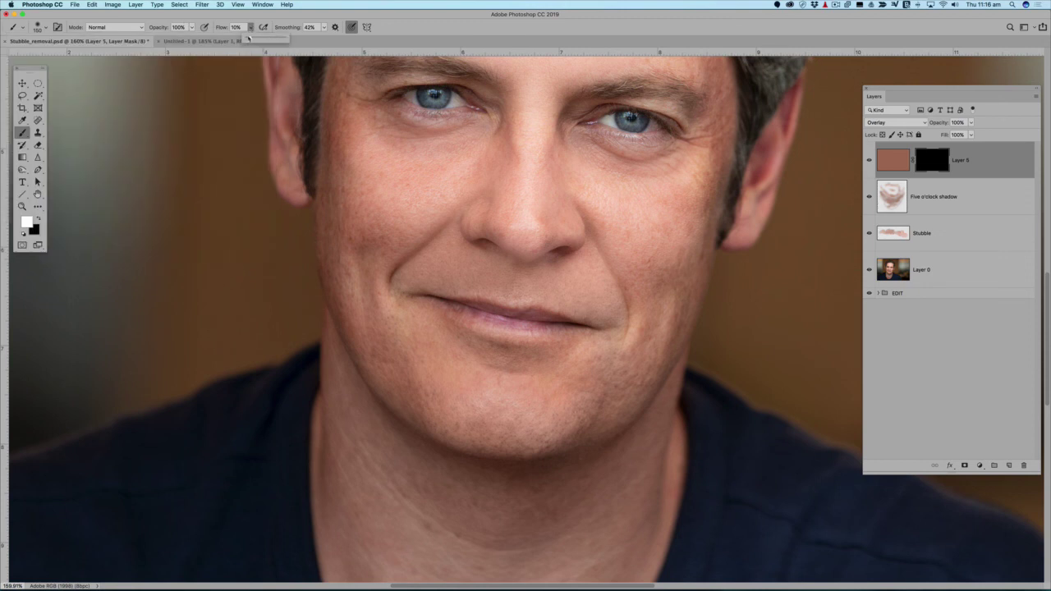
{"action": "left_click_drag", "start_coordinate": [251, 39], "coordinate": [247, 40]}
- Paint white on the layer mask over the shadowed skin around the mouth, chin and neck
{"action": "left_click", "coordinate": [472, 275]}
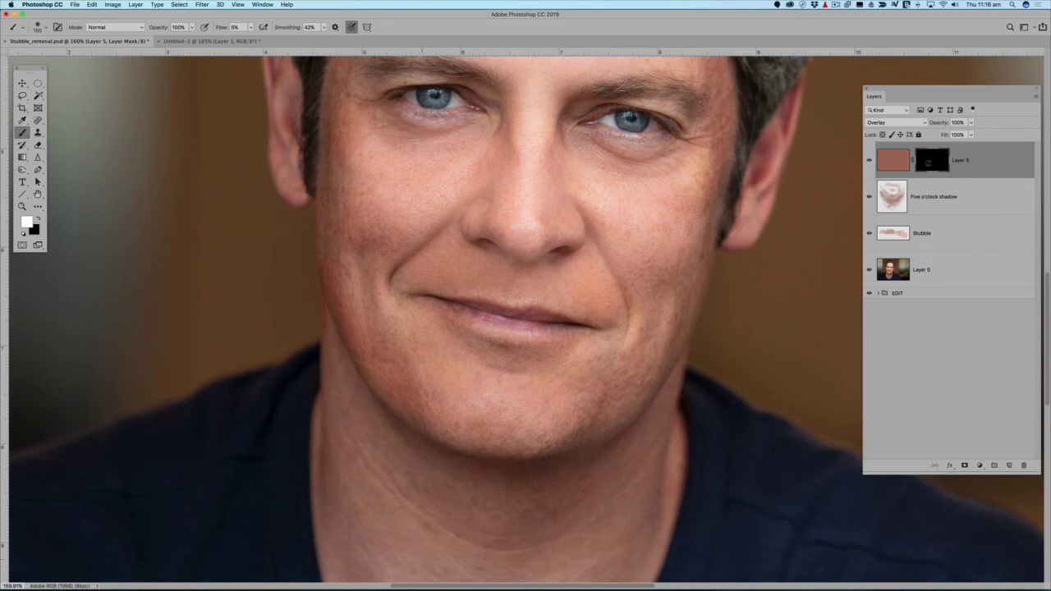
{"action": "left_click_drag", "start_coordinate": [459, 530], "coordinate": [448, 413]}
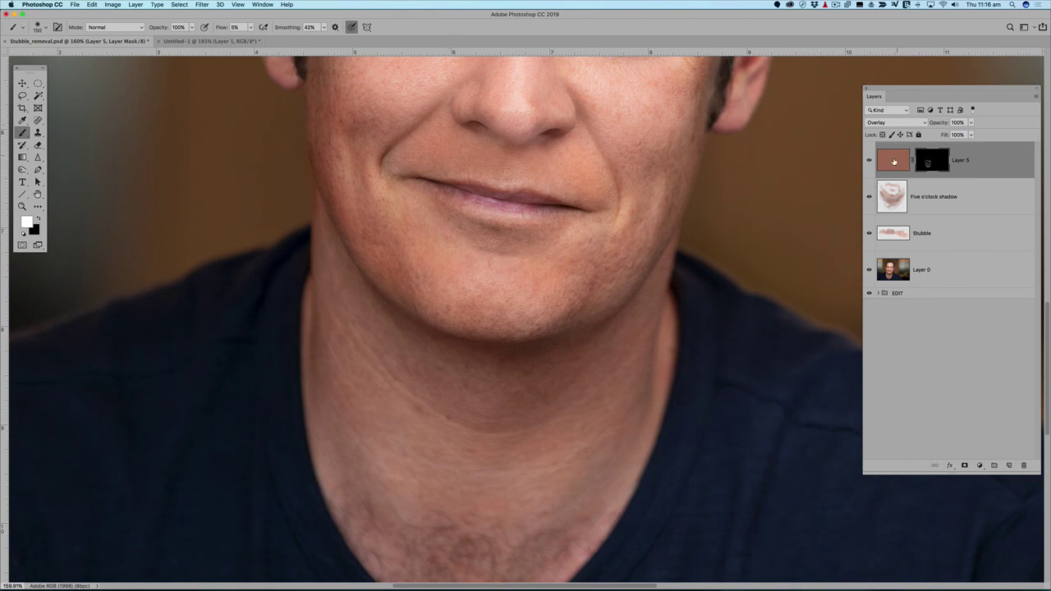
- Compare the mouth, chin and neck with the masked skin-color layer hidden and shown, leaving it shown
{"action": "left_click", "coordinate": [868, 160]}
{"action": "left_click", "coordinate": [868, 161]}
{"action": "left_click", "coordinate": [868, 161]}
{"action": "left_click", "coordinate": [869, 160]}
{"action": "left_click", "coordinate": [868, 161]}
{"action": "left_click", "coordinate": [869, 161]}
{"action": "left_click", "coordinate": [868, 161]}
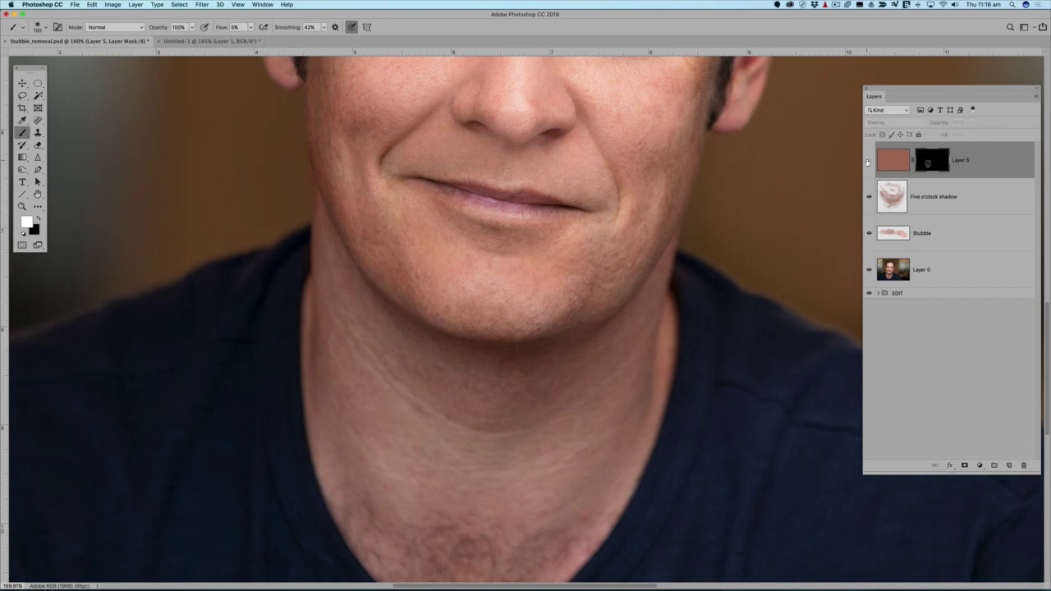
{"action": "left_click", "coordinate": [868, 161]}
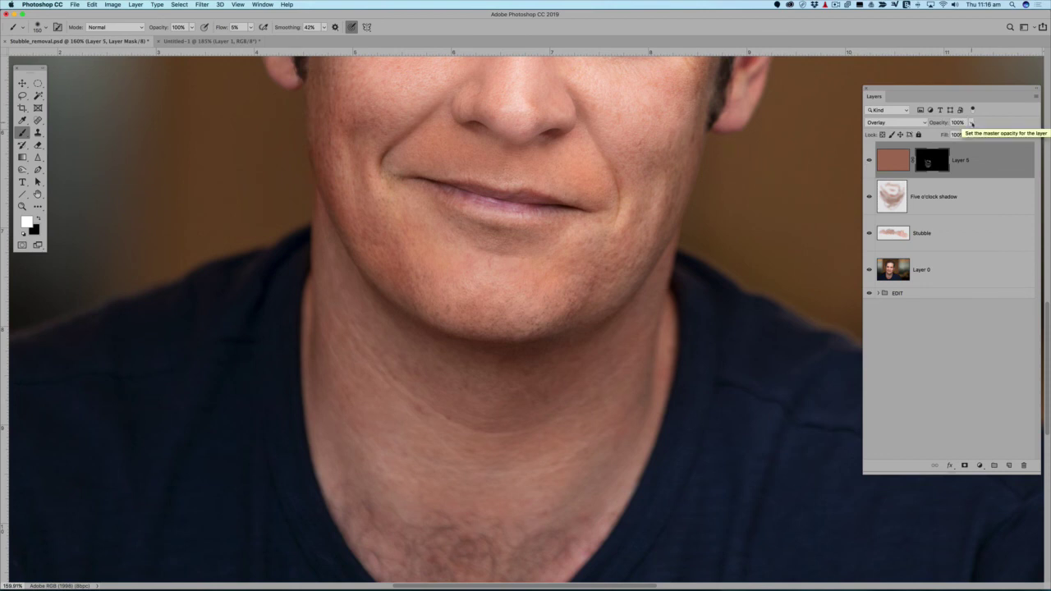
- Lower the skin-color layer's opacity to 58% and compare the portrait with that layer hidden and shown
{"action": "mouse_move", "coordinate": [971, 124]}
{"action": "left_mouse_down"}
{"action": "mouse_move", "coordinate": [972, 134]}
{"action": "mouse_move", "coordinate": [930, 134]}
{"action": "mouse_move", "coordinate": [955, 134]}
{"action": "left_mouse_up"}
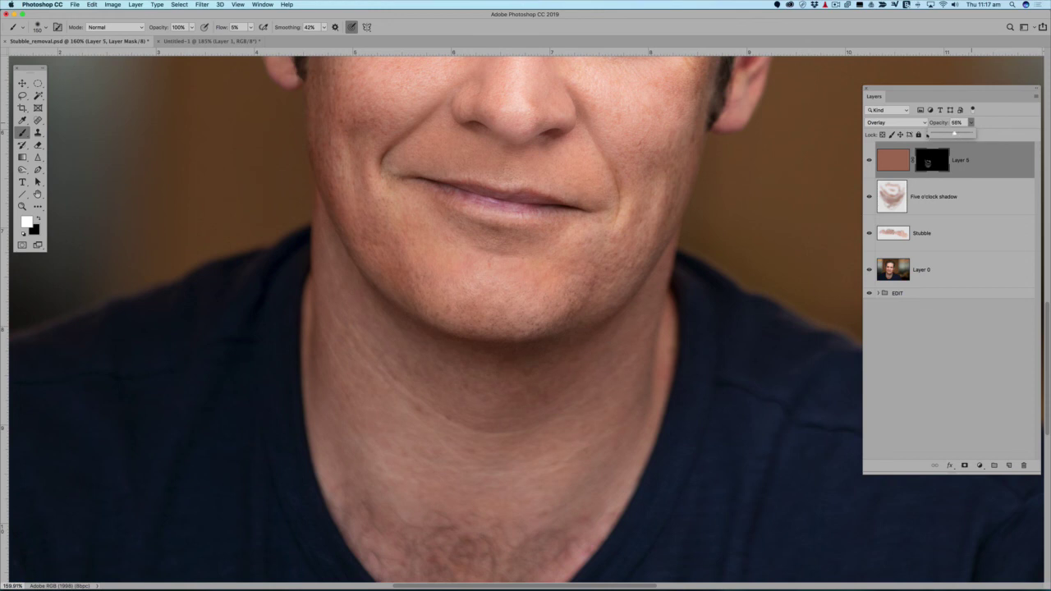
{"action": "left_click", "coordinate": [869, 161]}
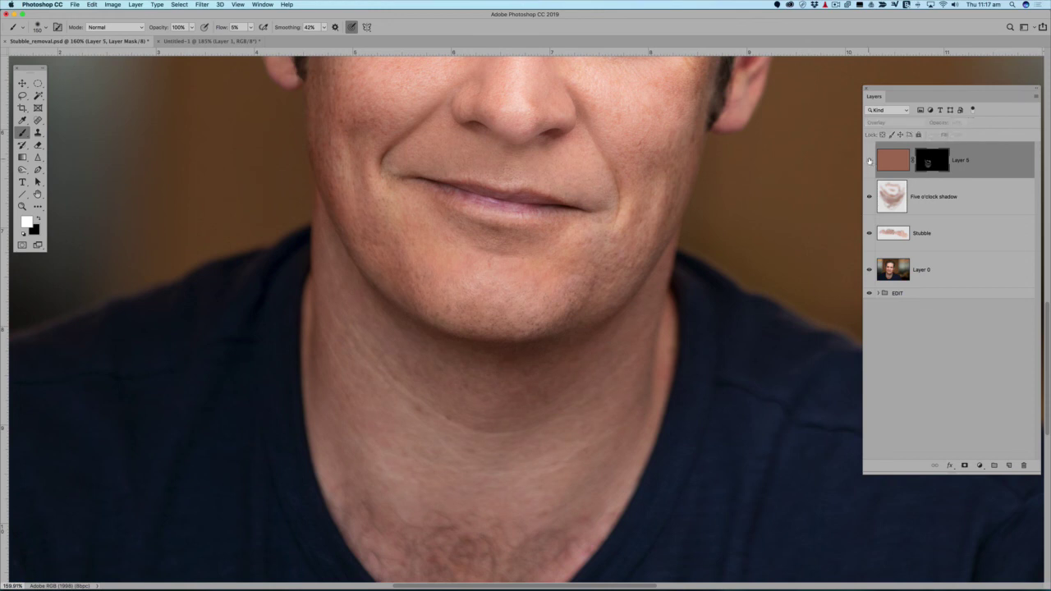
{"action": "left_click", "coordinate": [869, 161]}
{"action": "left_click", "coordinate": [869, 161]}
{"action": "left_click", "coordinate": [870, 161]}
{"action": "left_click", "coordinate": [870, 161]}
{"action": "left_click", "coordinate": [870, 161]}
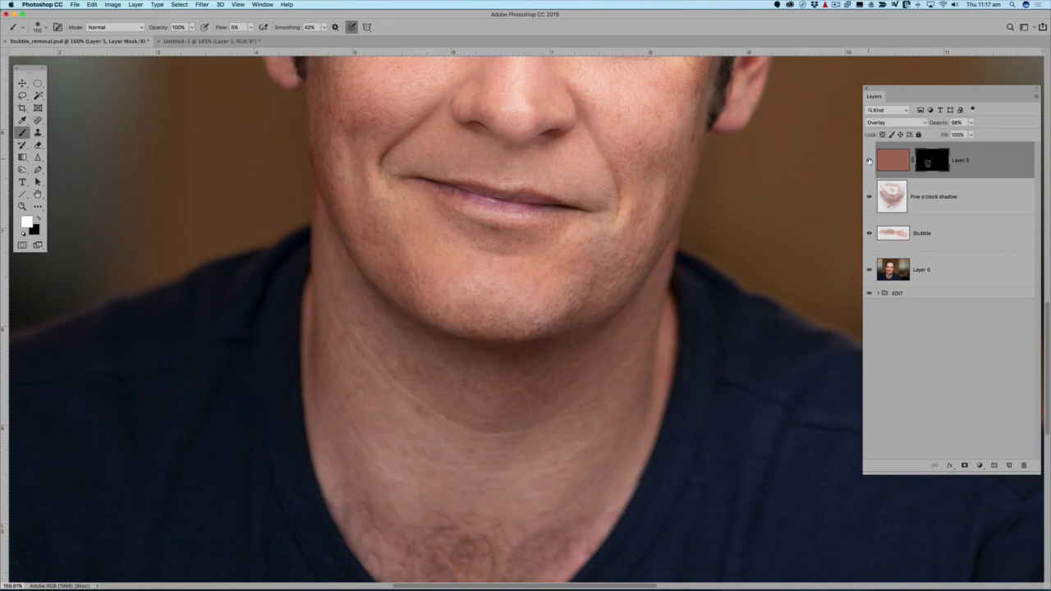
- Compare the original portrait in Layer 0 alone with the full retouch, ending with all layers shown
{"action": "scroll", "coordinate": [590, 222], "scroll_direction": "down", "scroll_amount": 3}
{"action": "scroll", "coordinate": [589, 218], "scroll_direction": "down", "scroll_amount": 3}
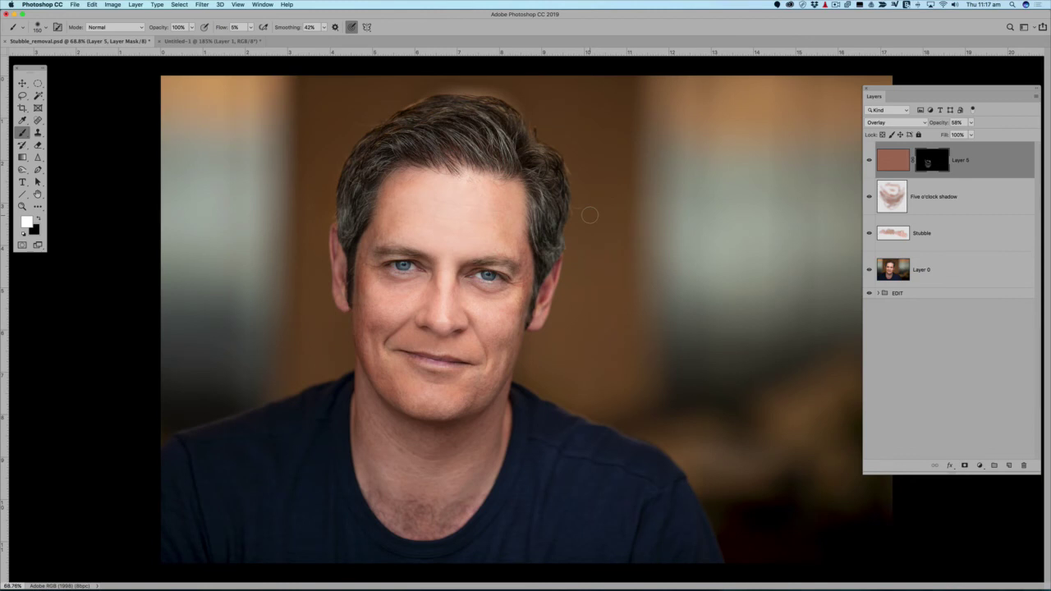
{"action": "left_click", "coordinate": [869, 271], "text": "alt"}
{"action": "left_click", "coordinate": [869, 271], "text": "alt"}
{"action": "left_click", "coordinate": [869, 271], "text": "alt"}
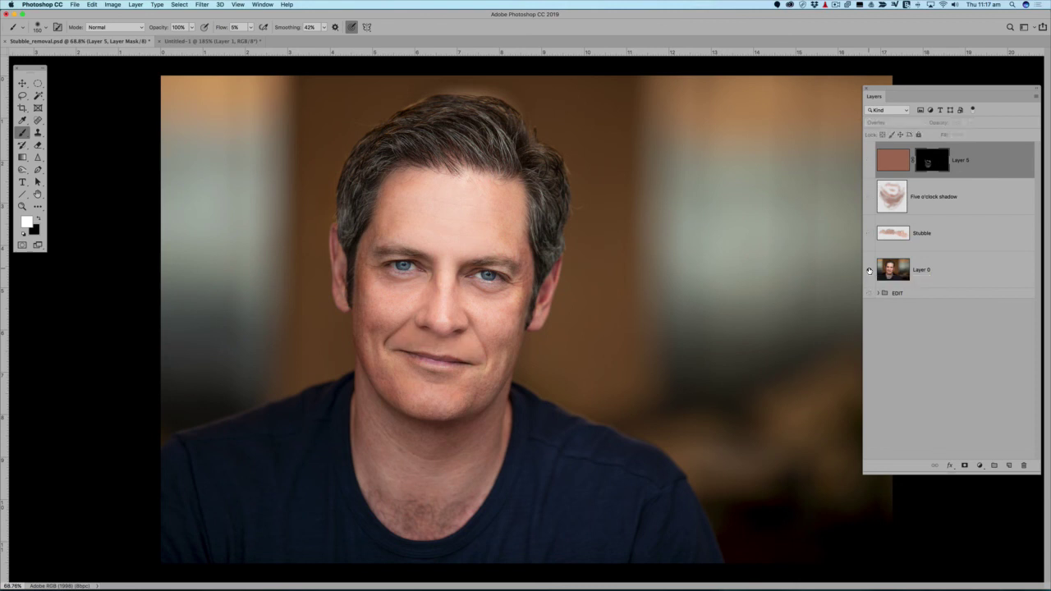
{"action": "left_click", "coordinate": [868, 271], "text": "alt"}
{"action": "left_click", "coordinate": [869, 271], "text": "alt"}
{"action": "left_click", "coordinate": [868, 271], "text": "alt"}
{"action": "left_click", "coordinate": [868, 270], "text": "alt"}
{"action": "left_click", "coordinate": [868, 271], "text": "alt"}
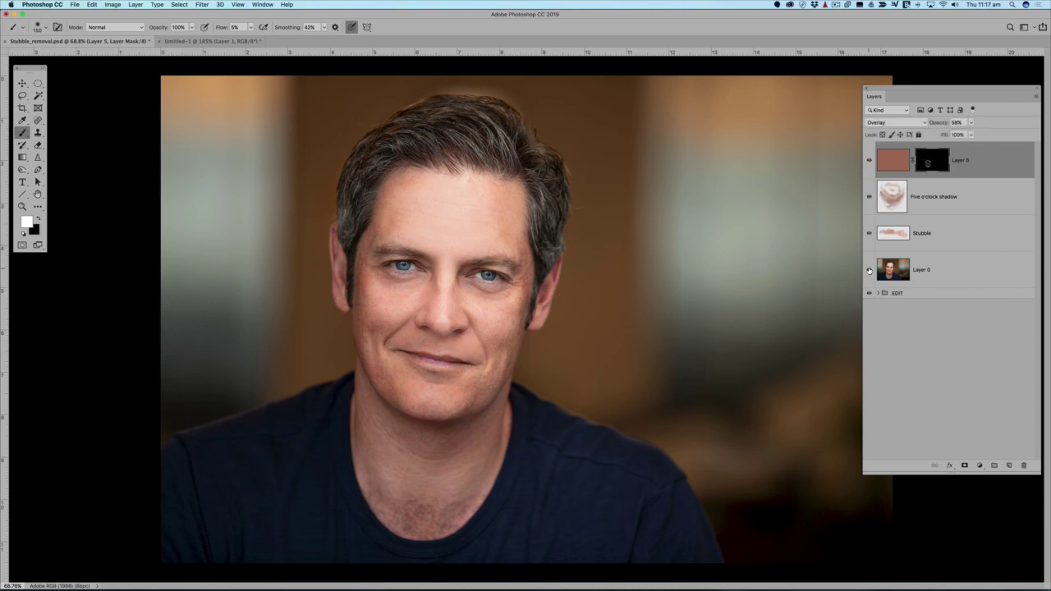
{"action": "left_click", "coordinate": [869, 270], "text": "alt"}
{"action": "left_click", "coordinate": [869, 271], "text": "alt"}
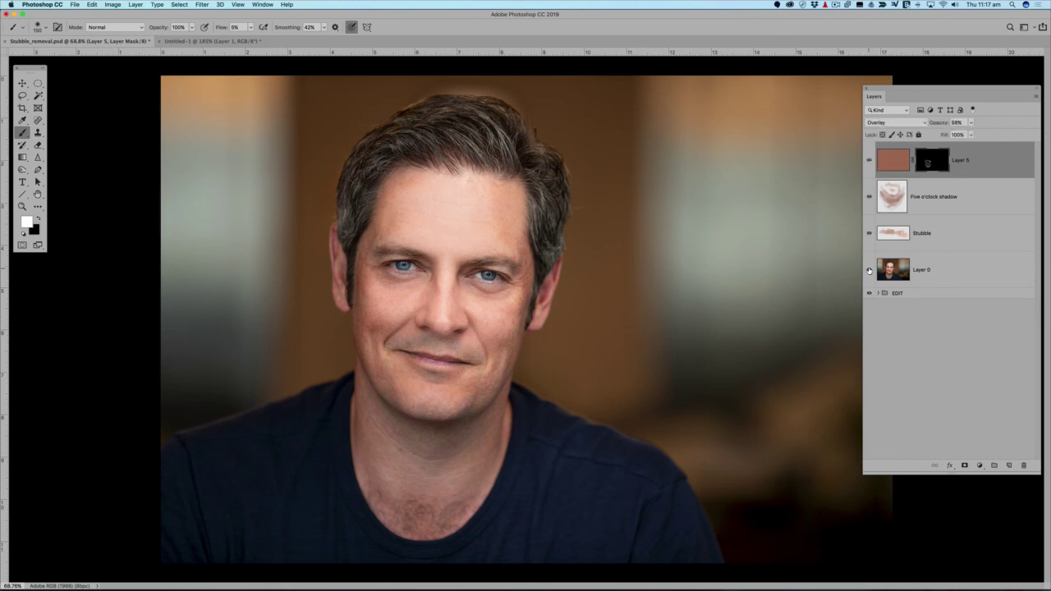